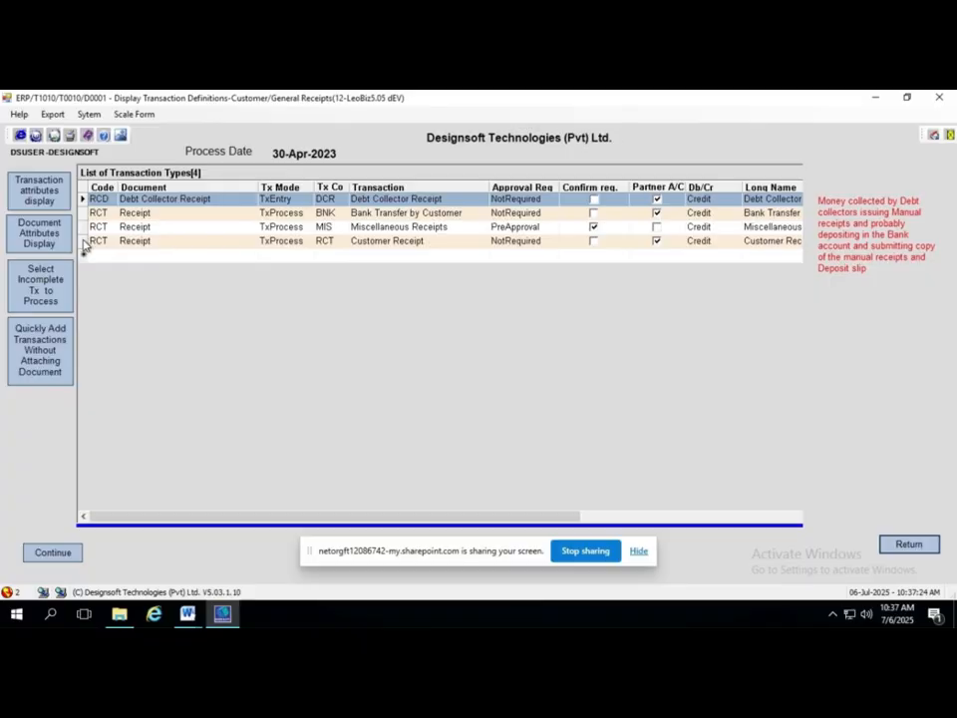
Choose the Customer Receipt transaction type and continue to its financial transaction list.
click(86, 244)
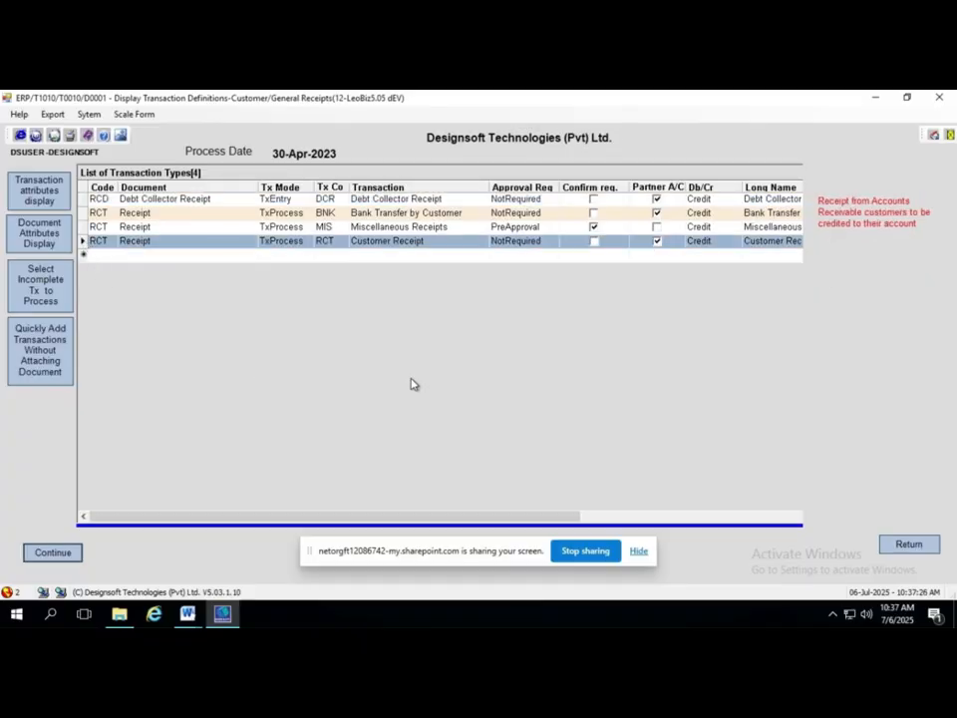
click(639, 551)
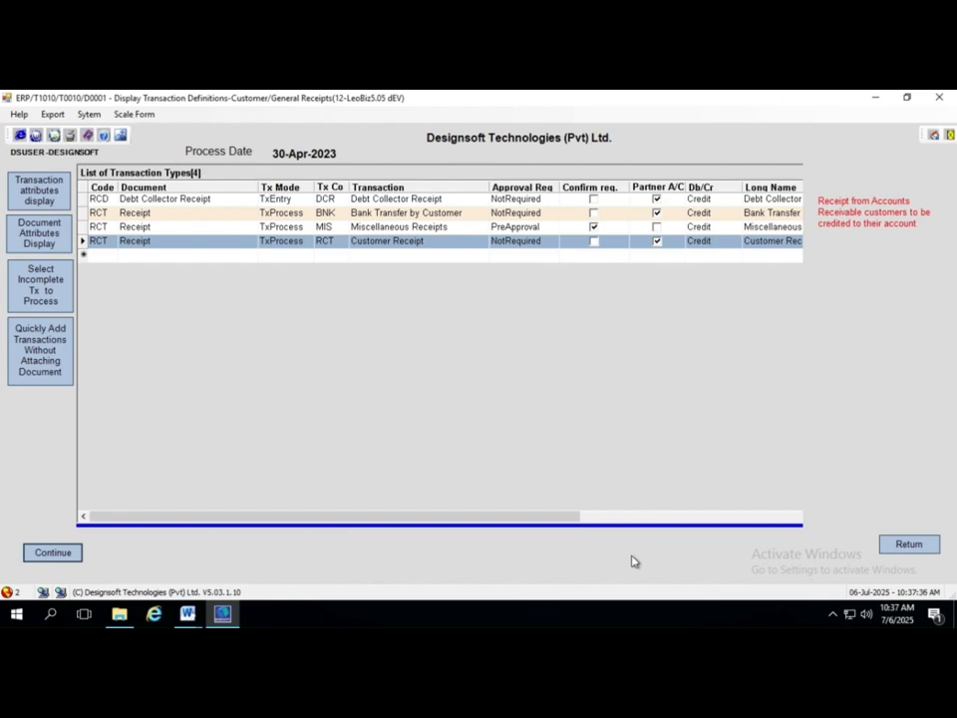
click(70, 563)
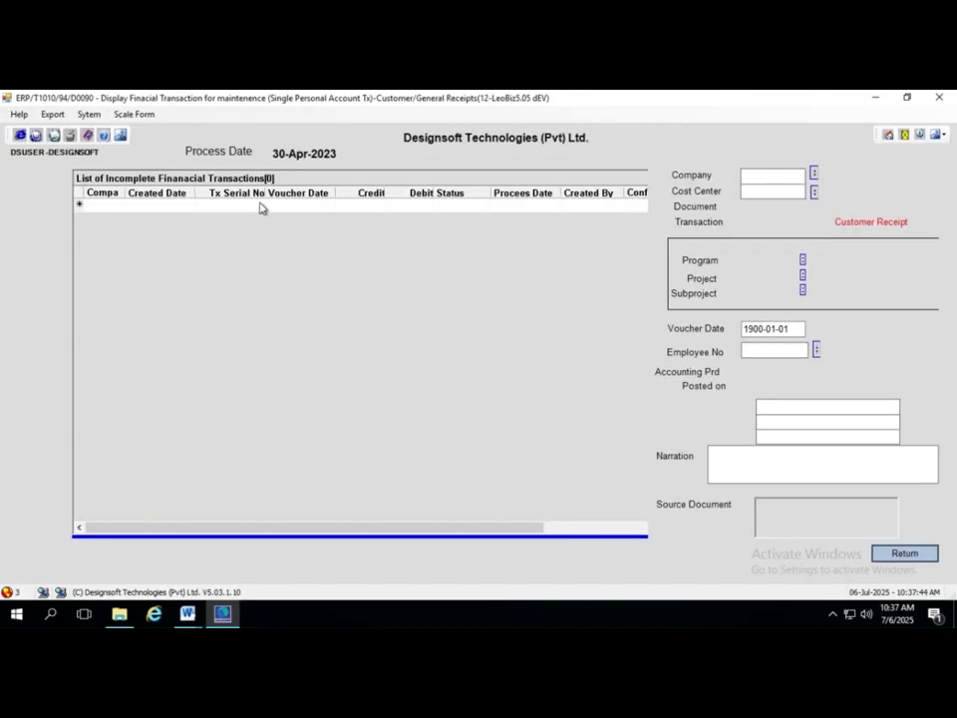
Start a new customer receipt with the narration "On account Payment from Adam Expo" and save it.
click(734, 456)
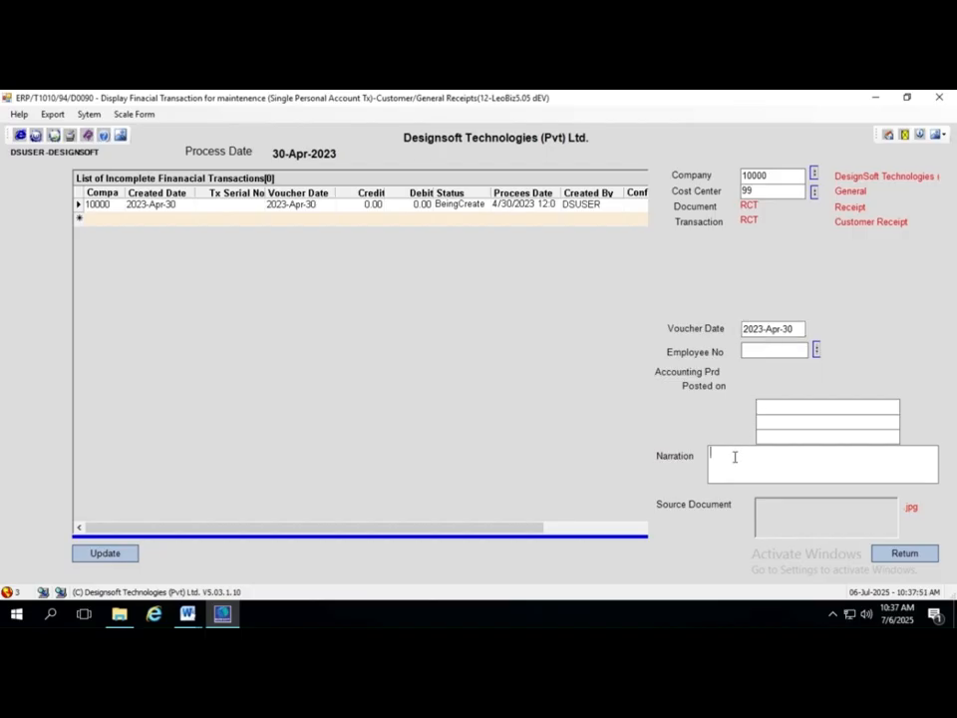
text(On account Payment from Adam Expo)
click(104, 553)
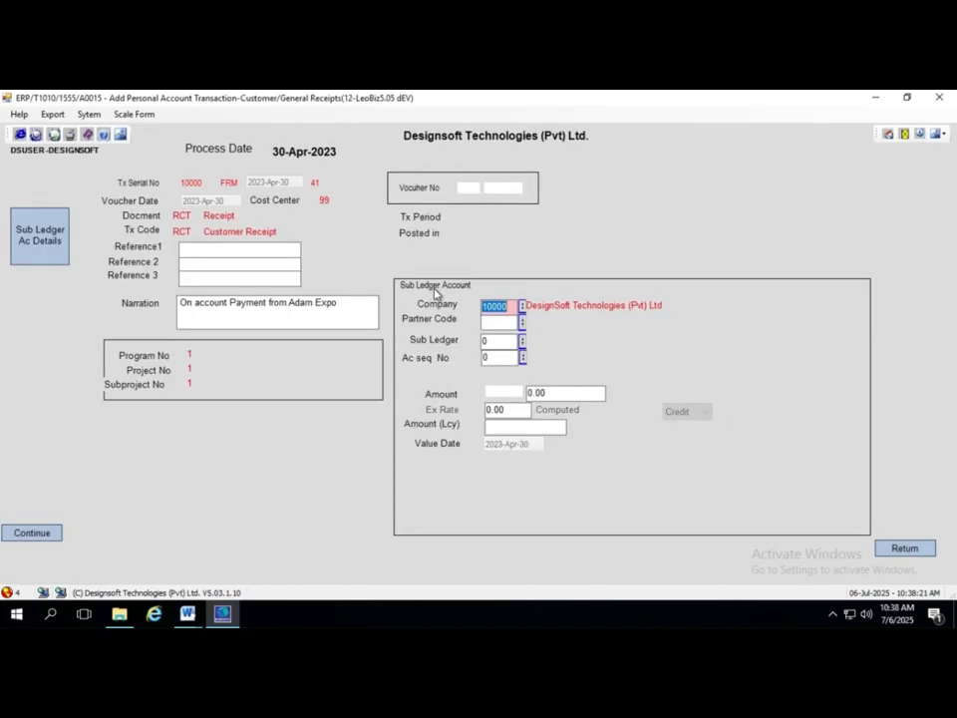
Look up "ada" in the partner list and set Adam Expo as the receipt's sub ledger partner.
click(522, 324)
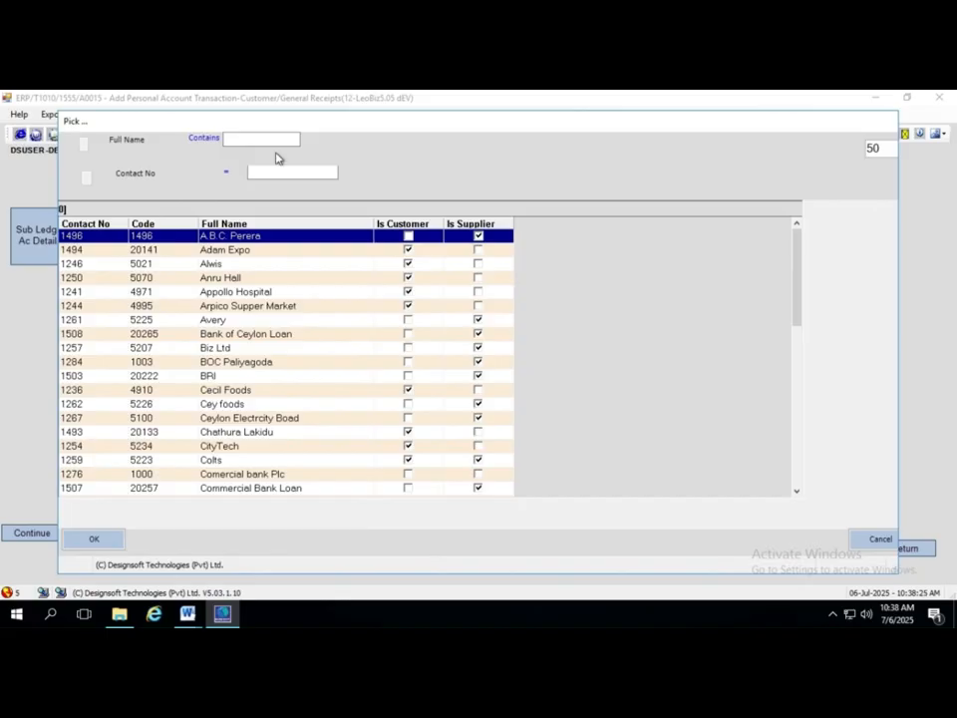
click(270, 138)
text(a)
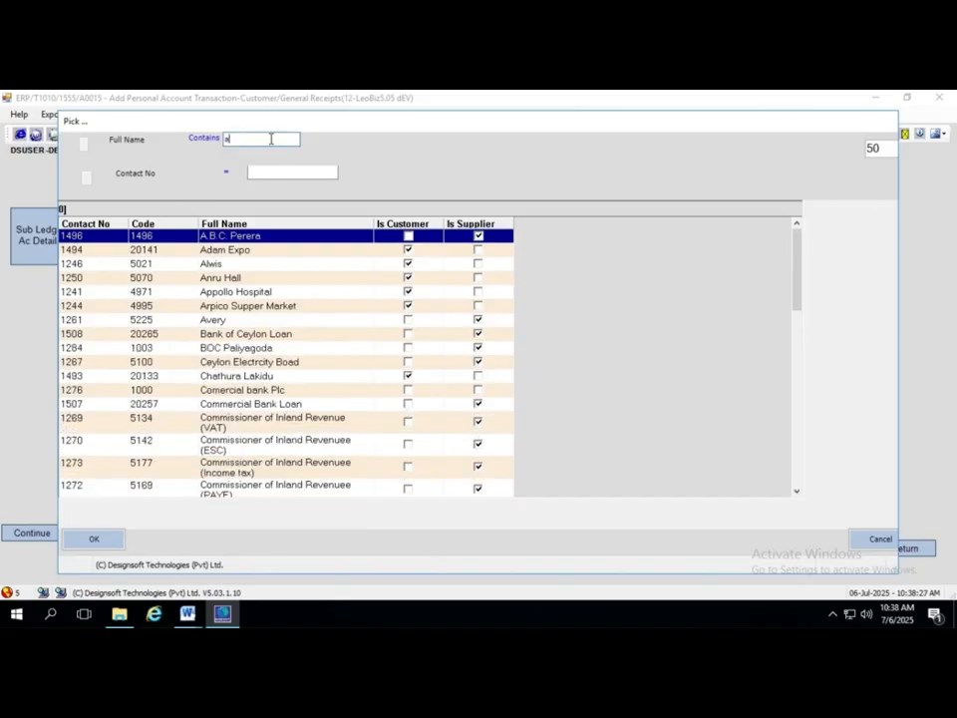
text(da)
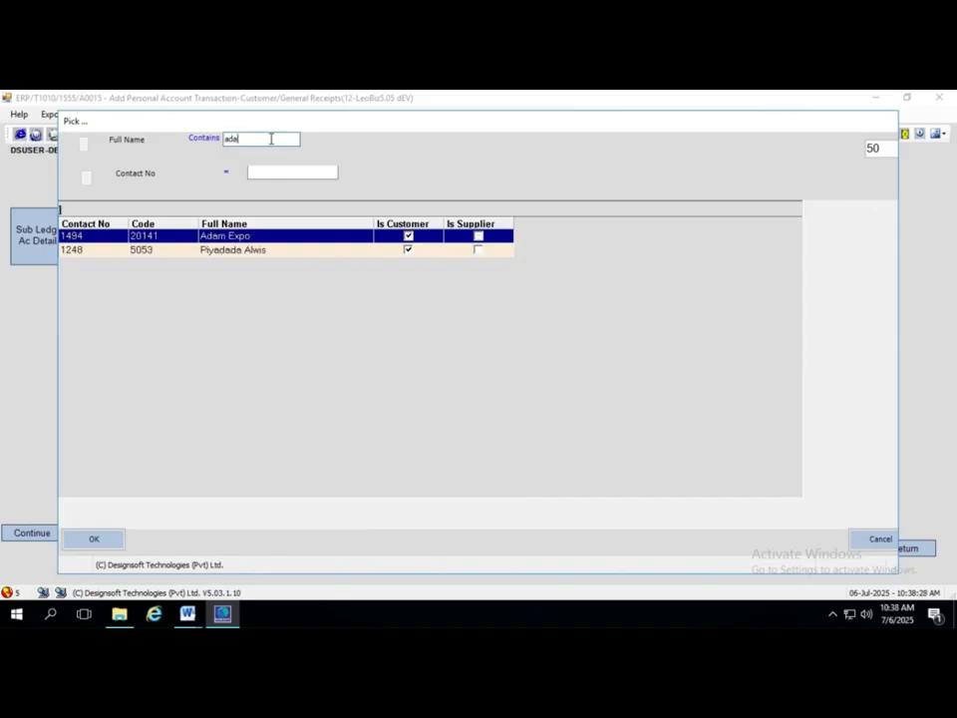
double_click(269, 241)
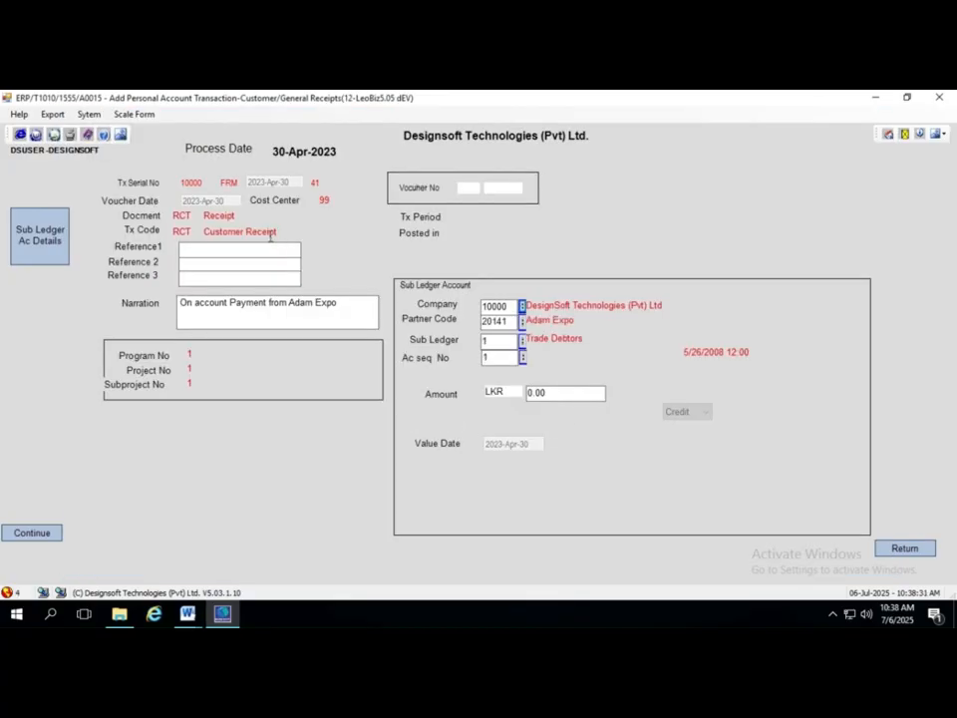
Enter a receipt amount of 7,500 LKR for the sub ledger account.
click(560, 392)
double_click(560, 391)
text(7,500)
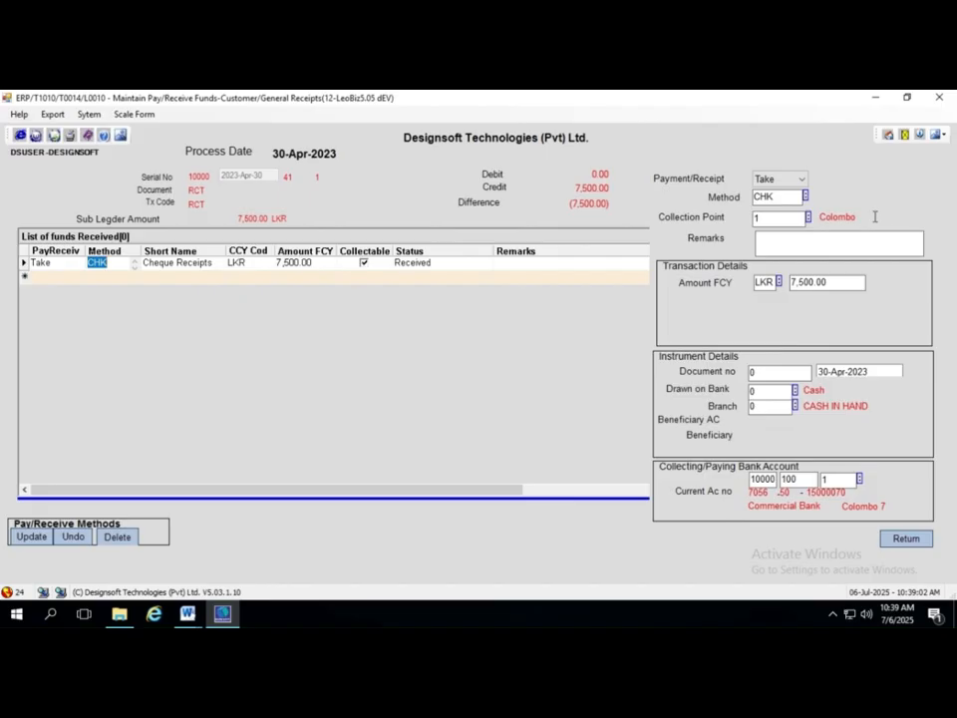
Change the received-funds line's payment method to CASH (Cash receipts).
click(805, 197)
click(806, 197)
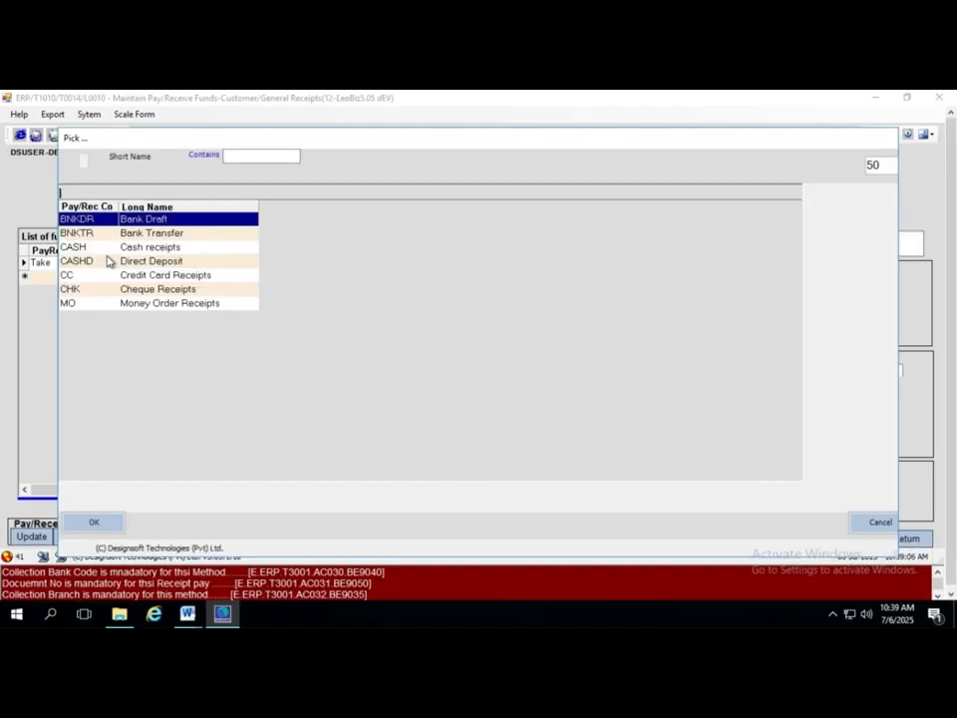
click(105, 249)
double_click(105, 249)
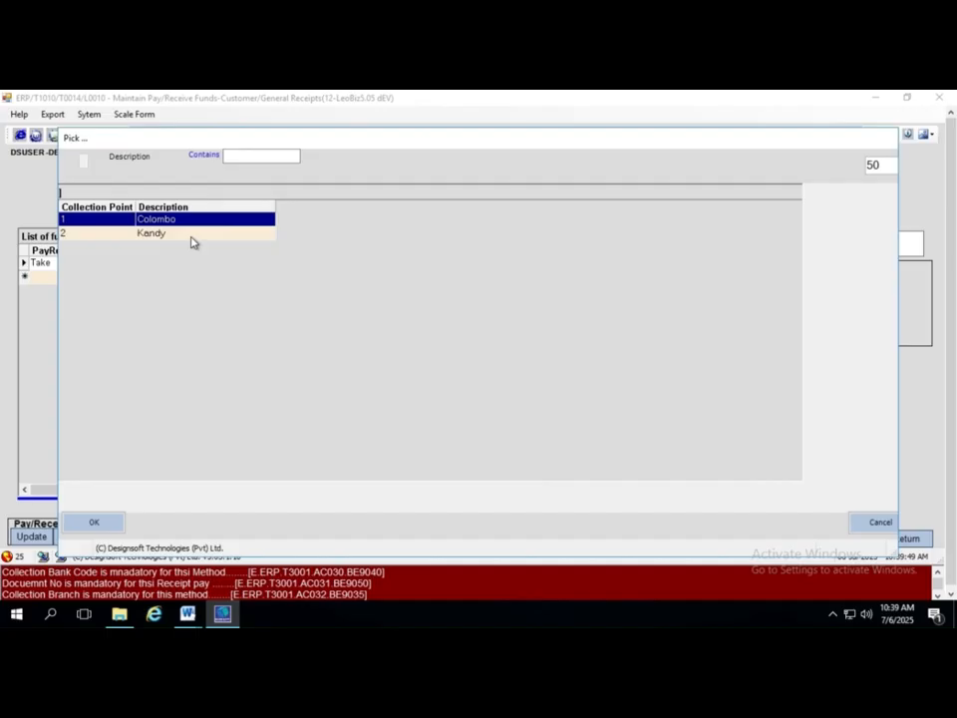
Set the collection point to Colombo and save the cash line.
click(150, 234)
click(152, 221)
click(78, 524)
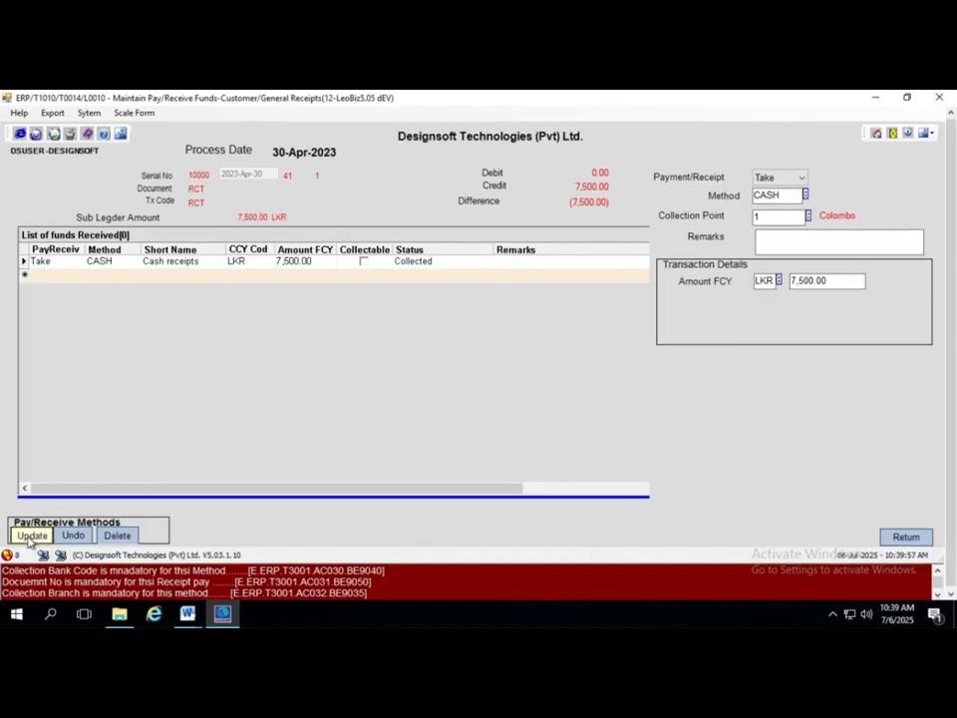
click(31, 536)
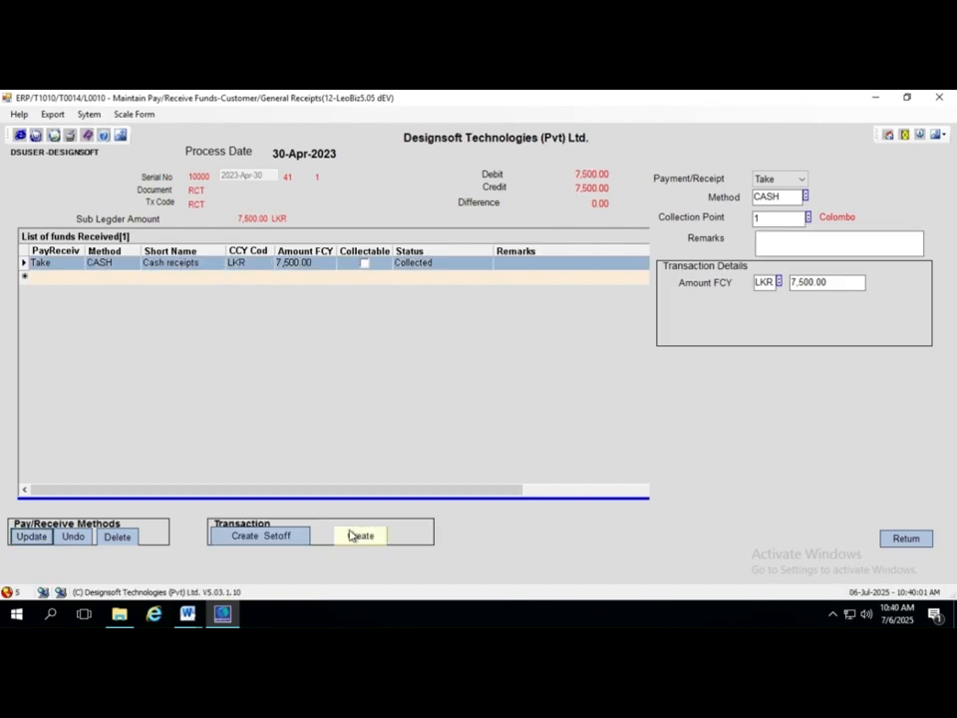
Create the cash receipt transaction without setoff and print its accounting voucher and customer receipt.
click(351, 535)
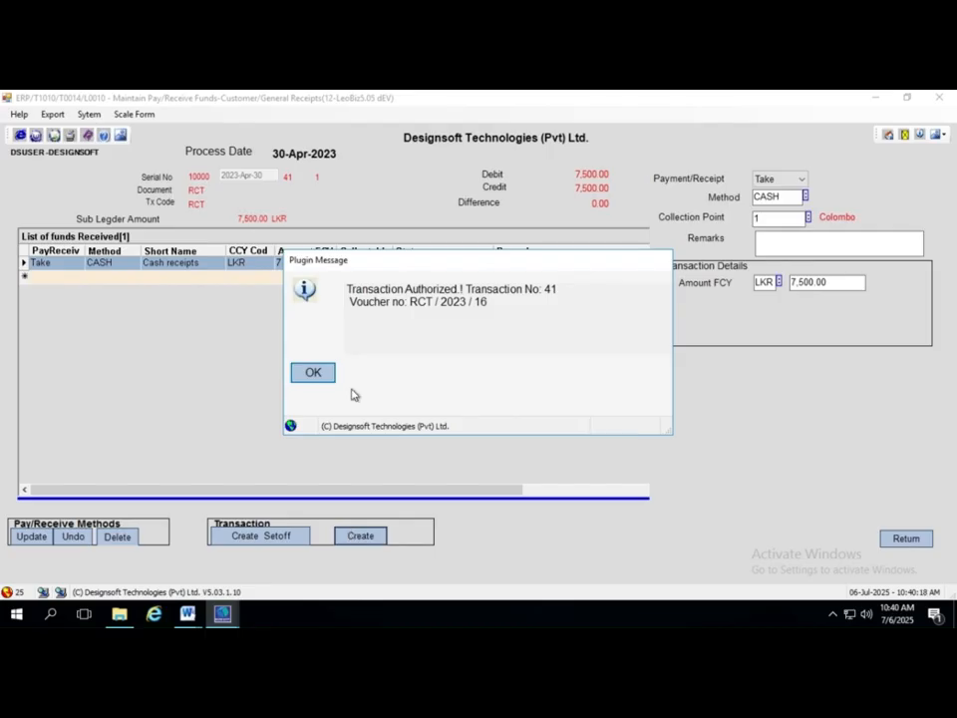
click(334, 377)
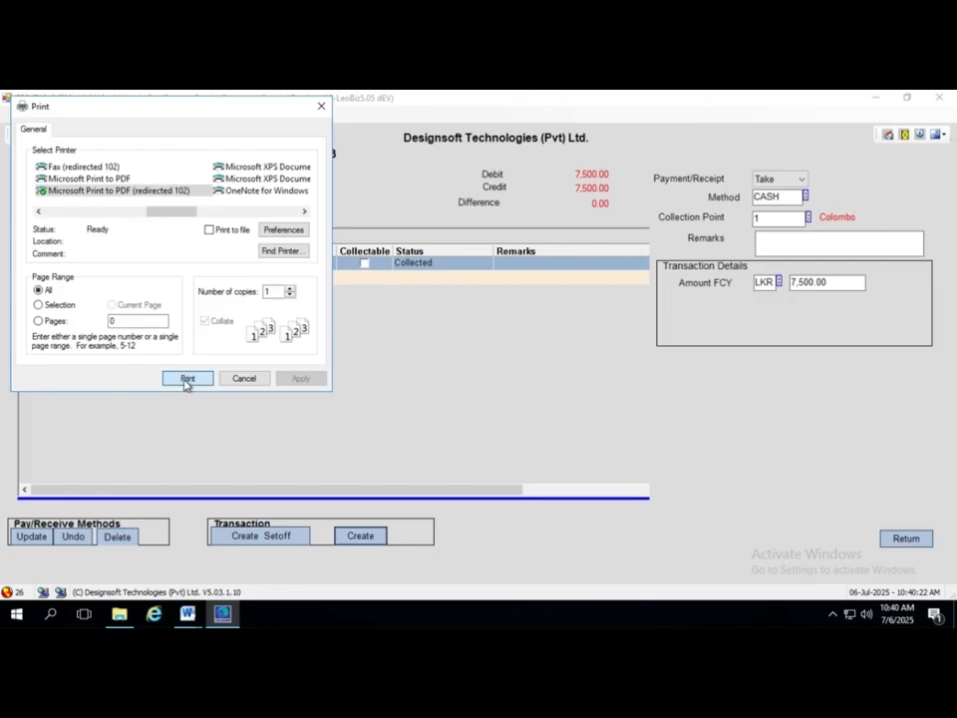
click(186, 379)
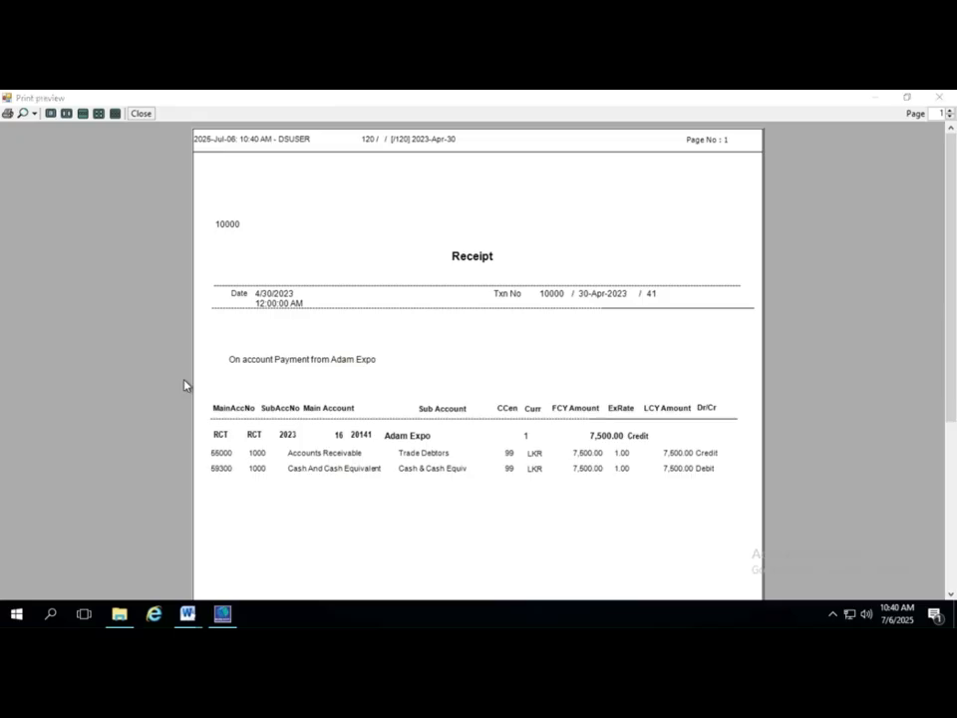
click(184, 379)
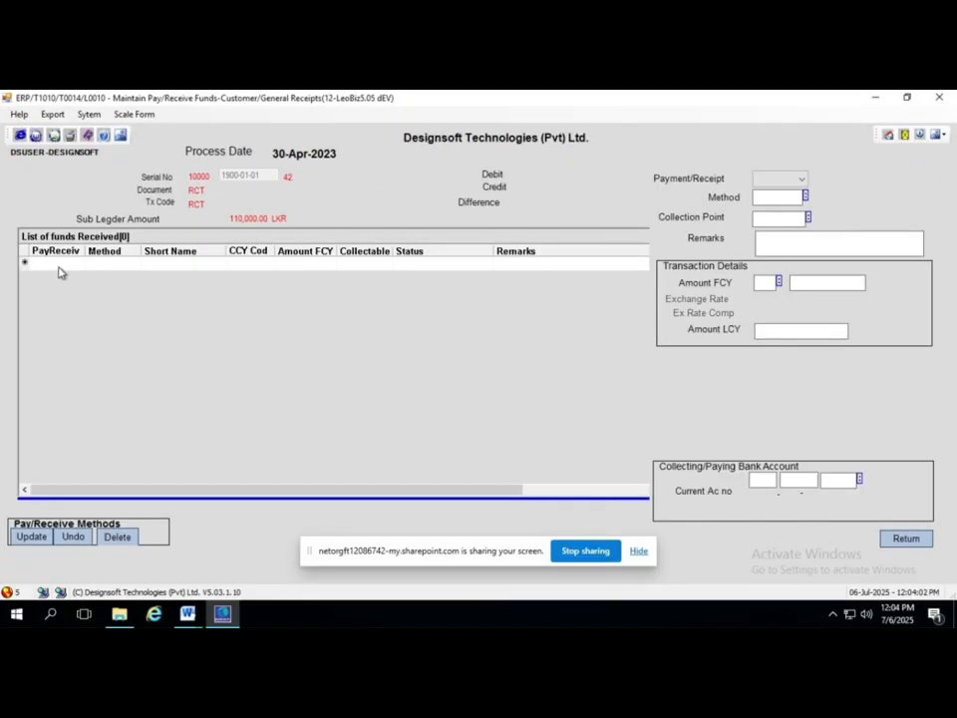
Add a cheque line to the 110,000 LKR receipt and enter document number 236895.
click(58, 267)
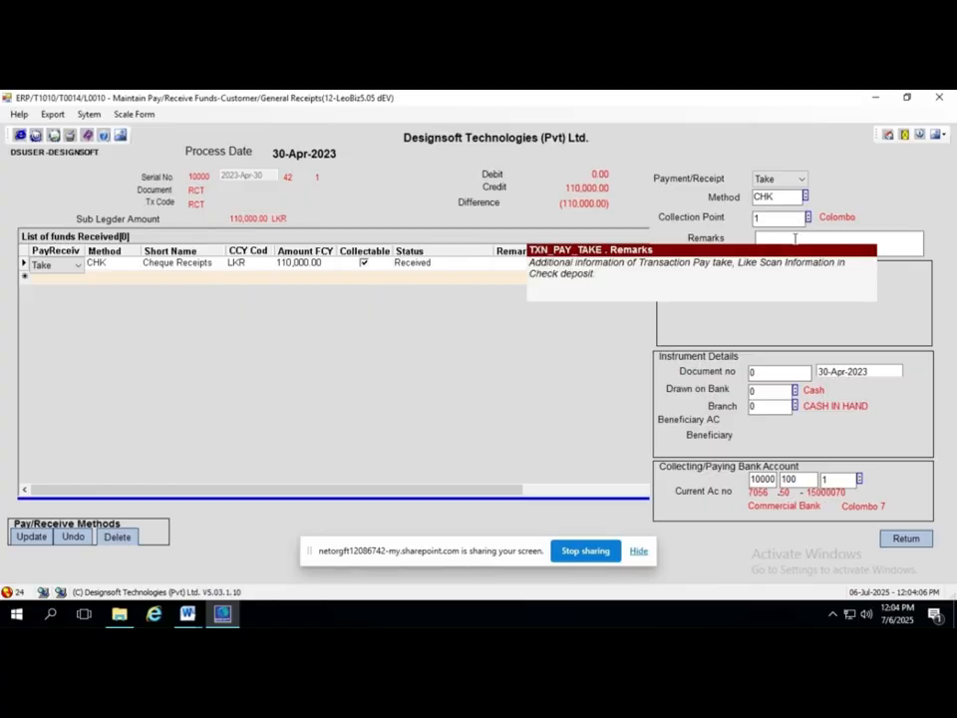
click(778, 374)
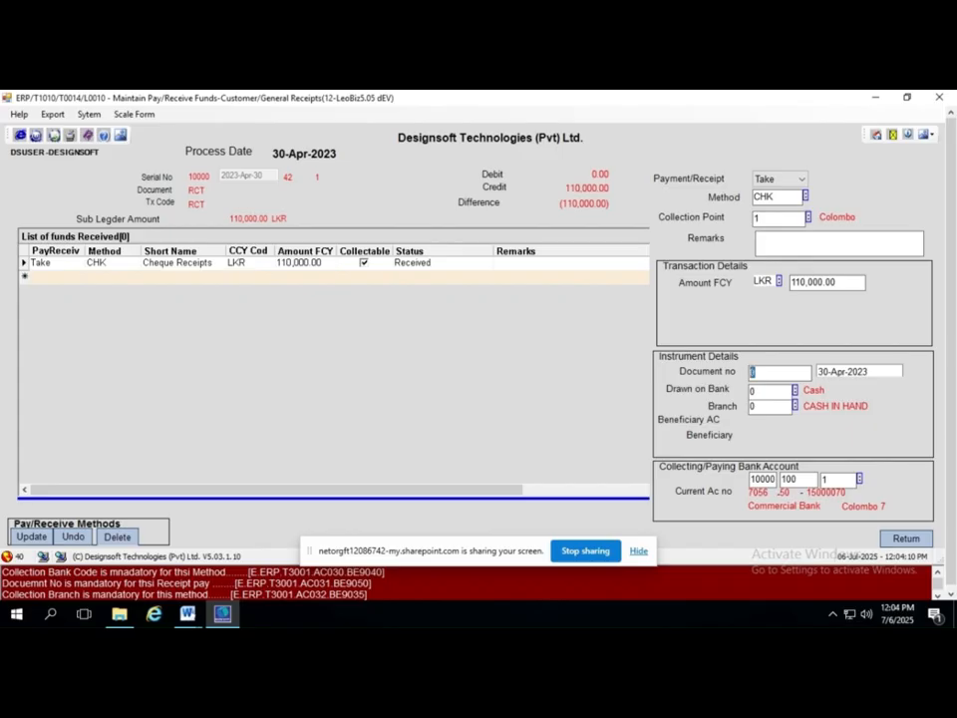
text(236)
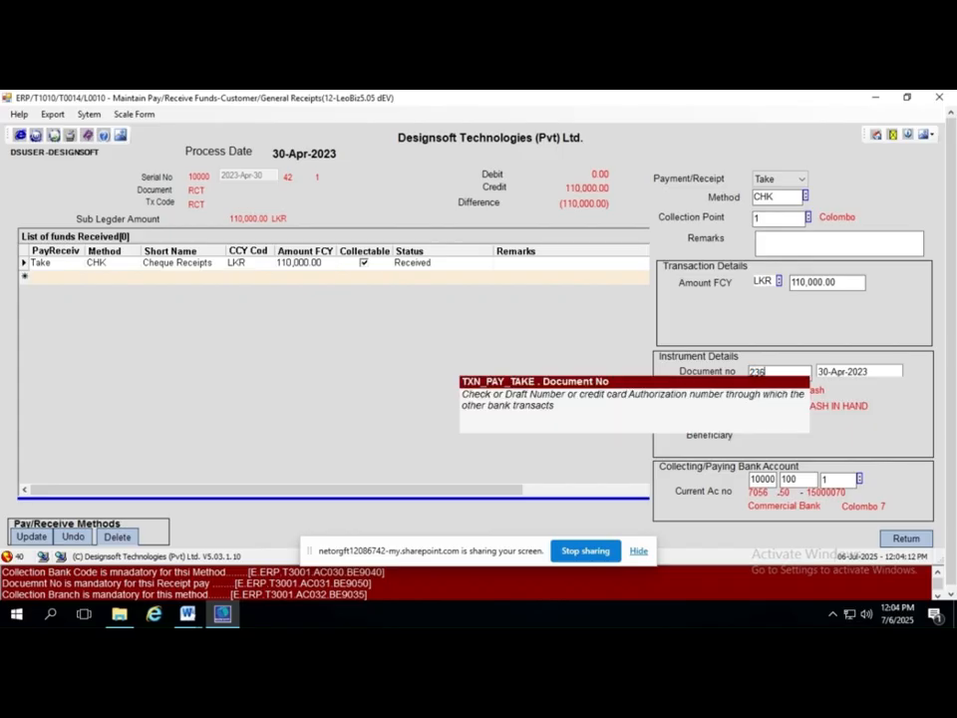
text(895)
Set the cheque's drawn-on bank to 7036 and branch to 10, keeping the default collecting account.
drag(784, 392, 740, 402)
text(7036)
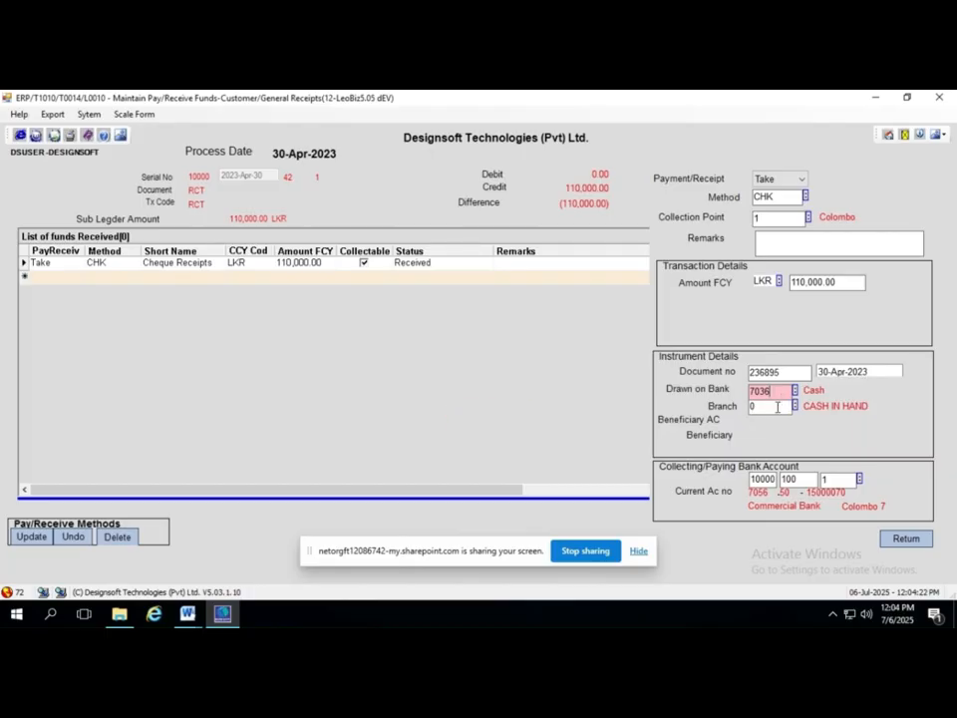
click(761, 406)
key(BackSpace)
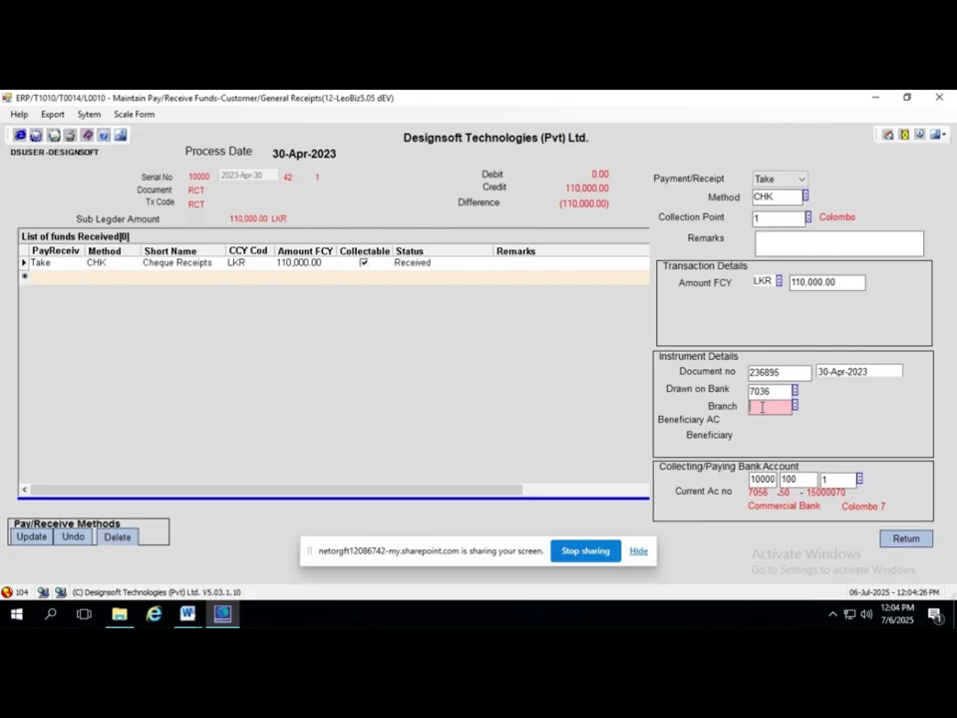
text(10)
click(835, 479)
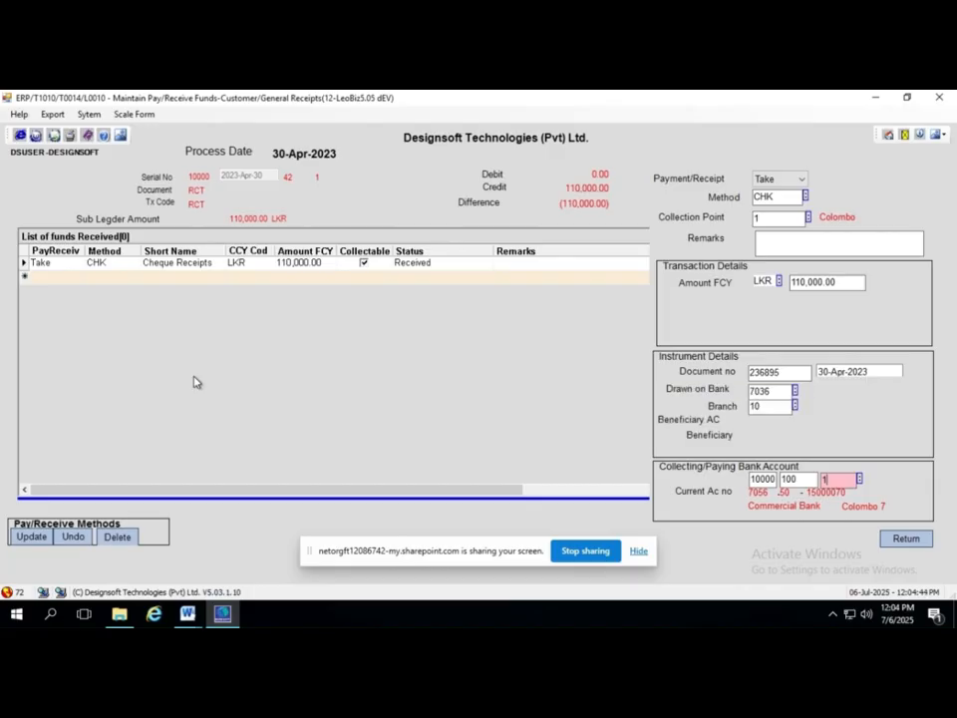
Set the cheque line's amount to 100,000 LKR and save the line.
click(31, 536)
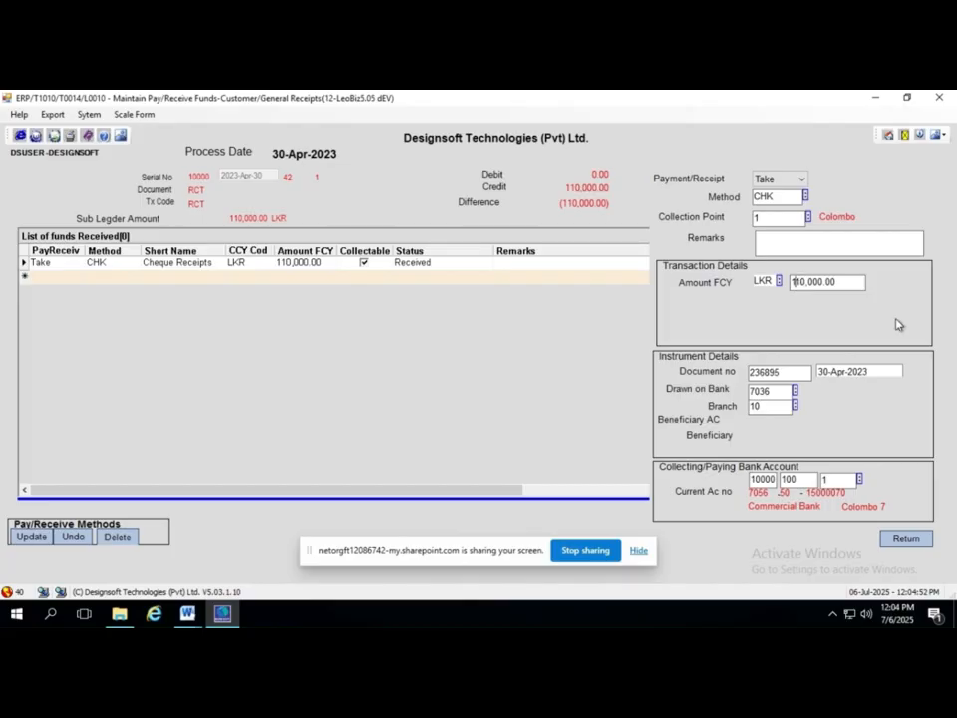
text(0)
key(Delete)
click(31, 537)
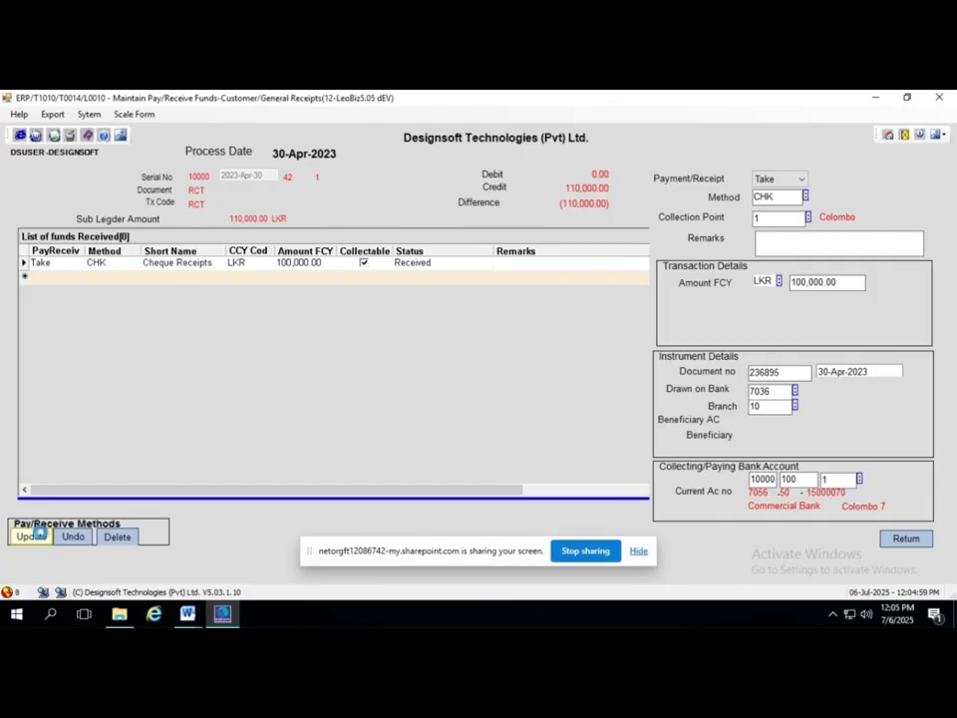
click(40, 535)
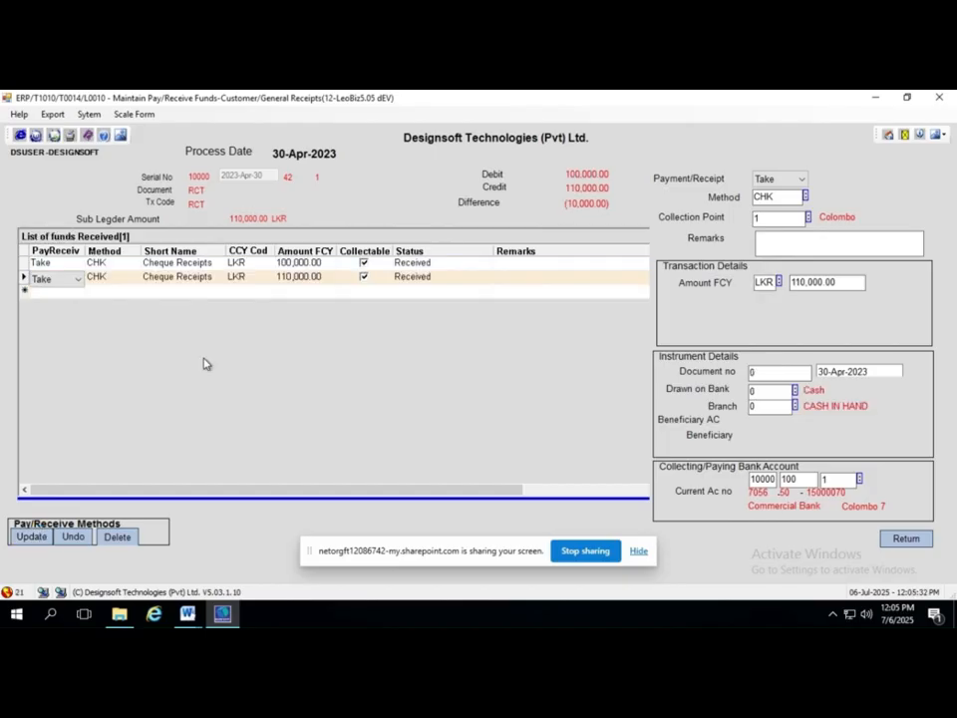
Add a second received-funds line with method CASH and amount 10,000 LKR, and save it.
click(806, 197)
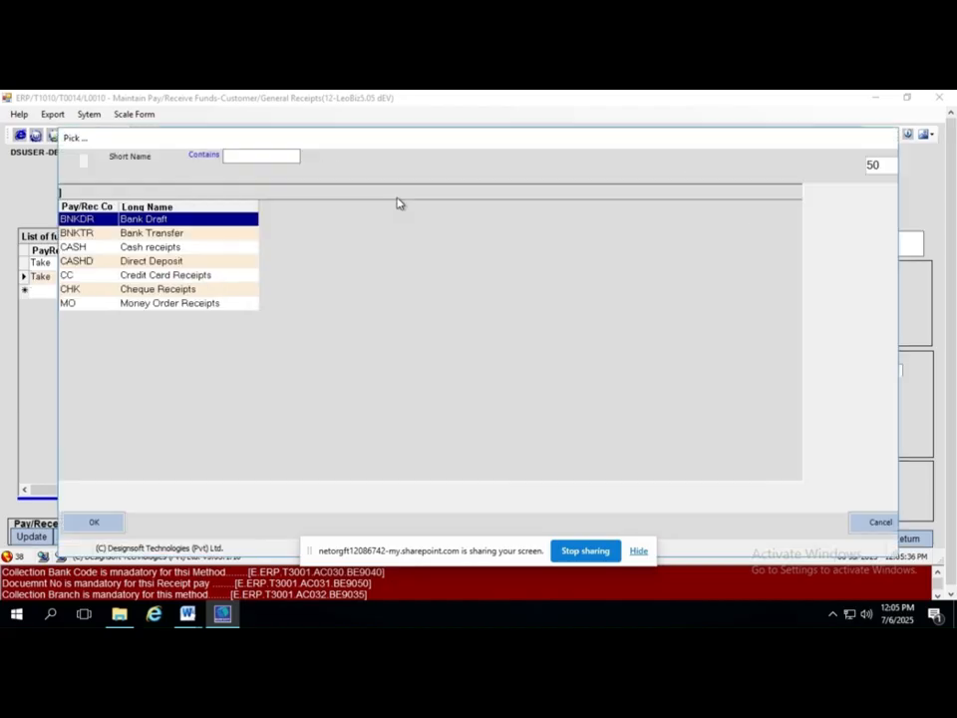
key(Escape)
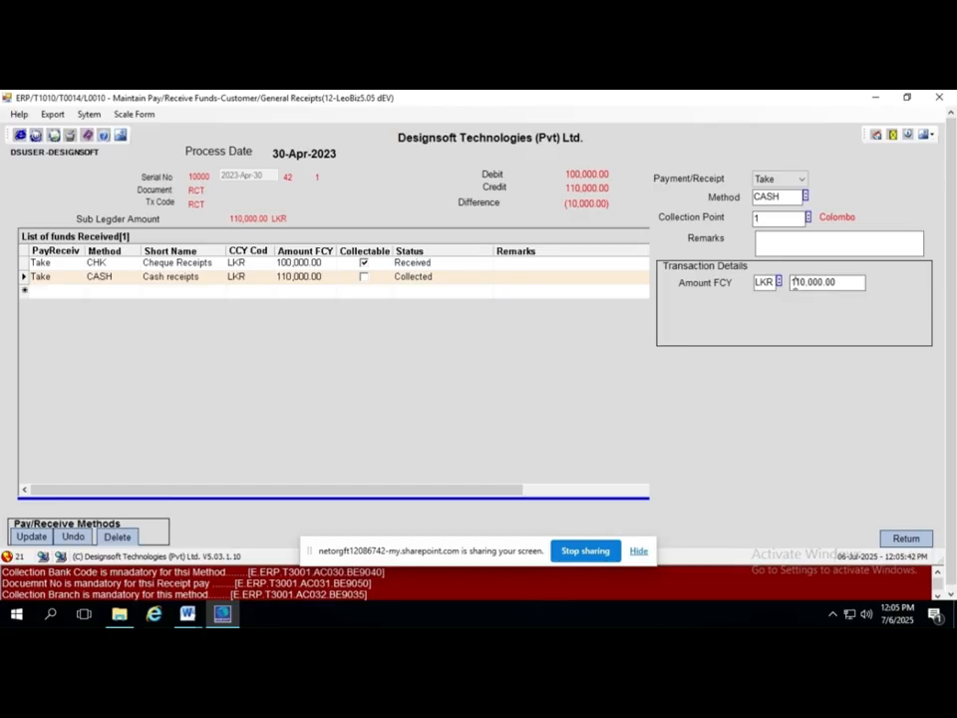
click(794, 283)
key(BackSpace)
click(31, 538)
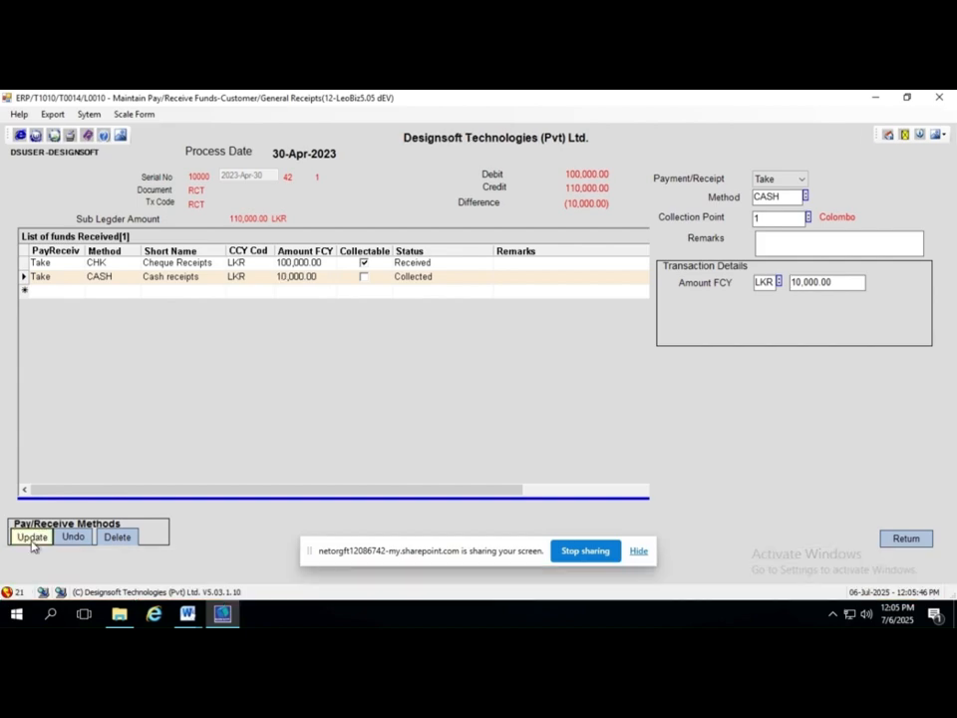
click(32, 542)
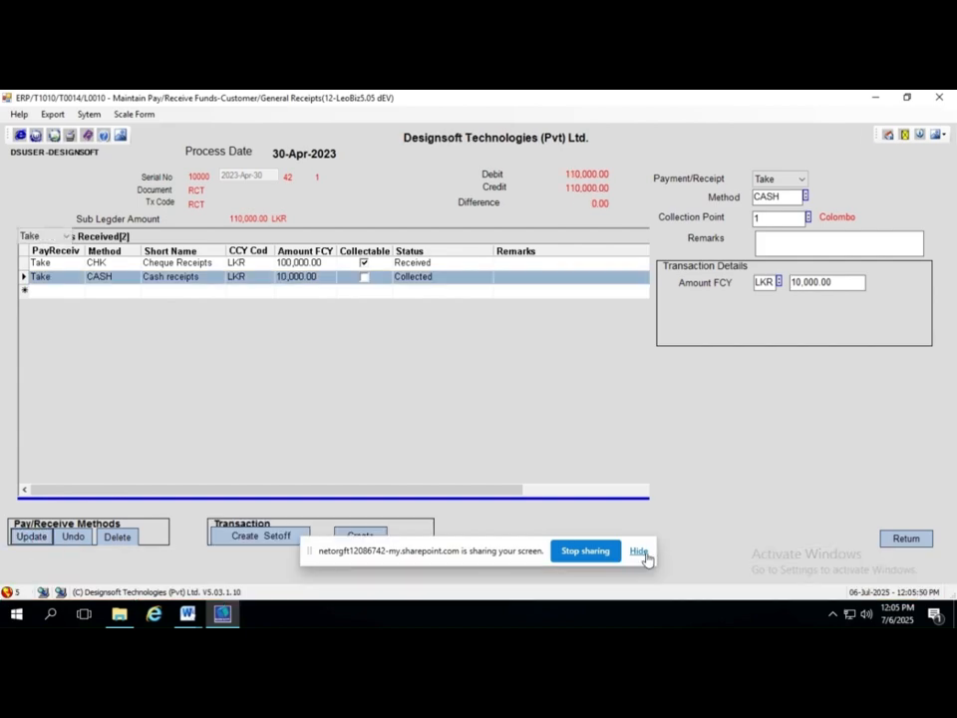
Create the cheque-and-cash receipt with setoff and print its accounting voucher and customer receipt.
click(638, 552)
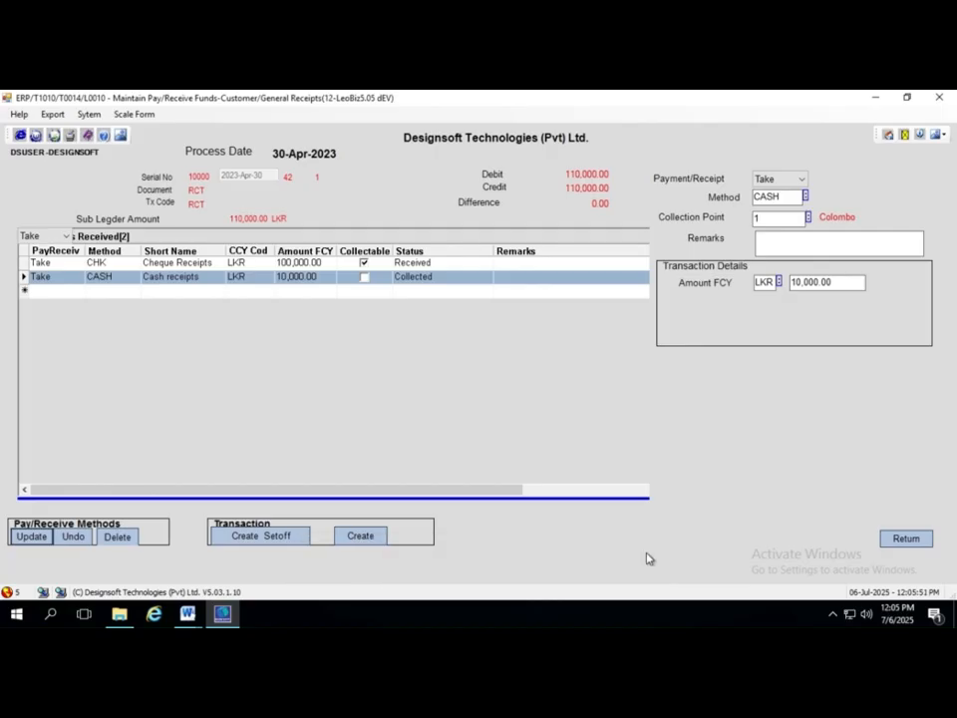
click(276, 537)
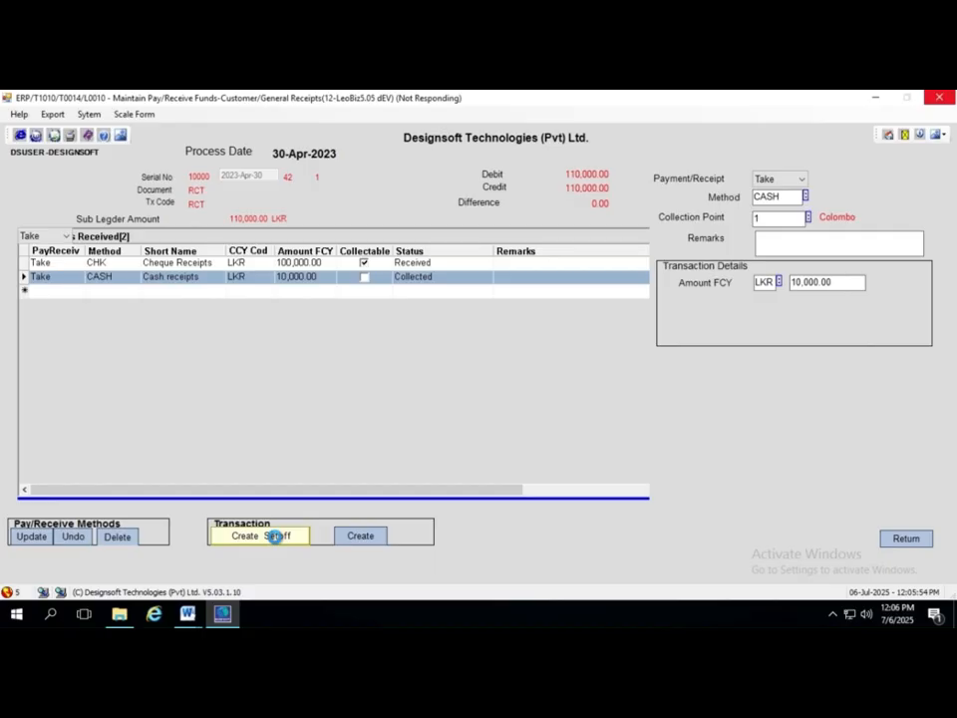
key(Return)
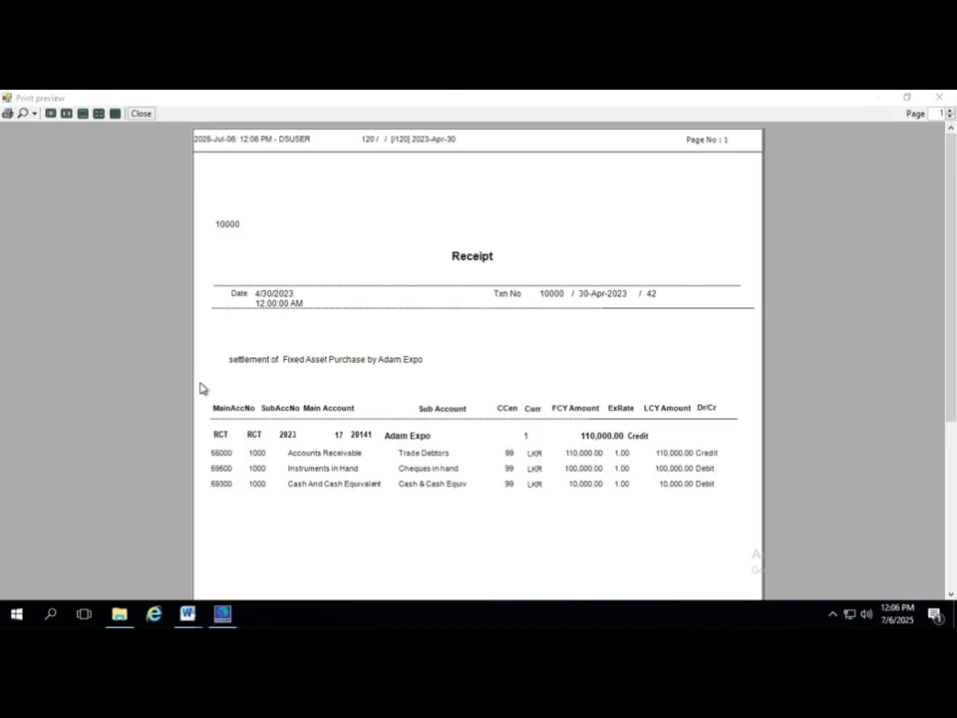
click(240, 373)
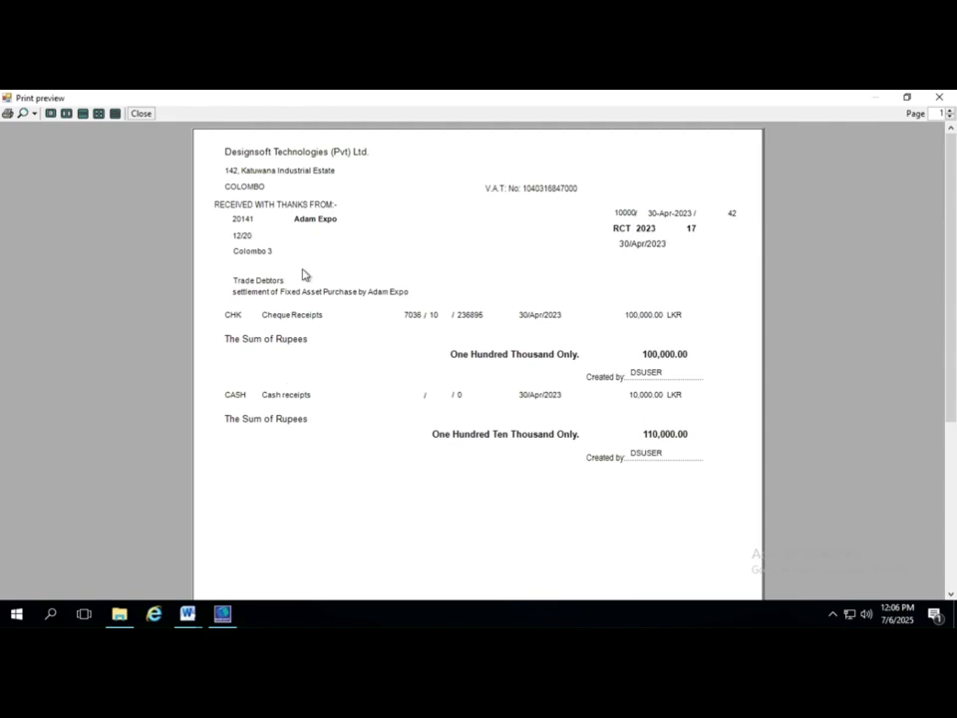
Close the receipt preview and display the debit transactions available for setting off Adam Expo's receipt.
click(875, 98)
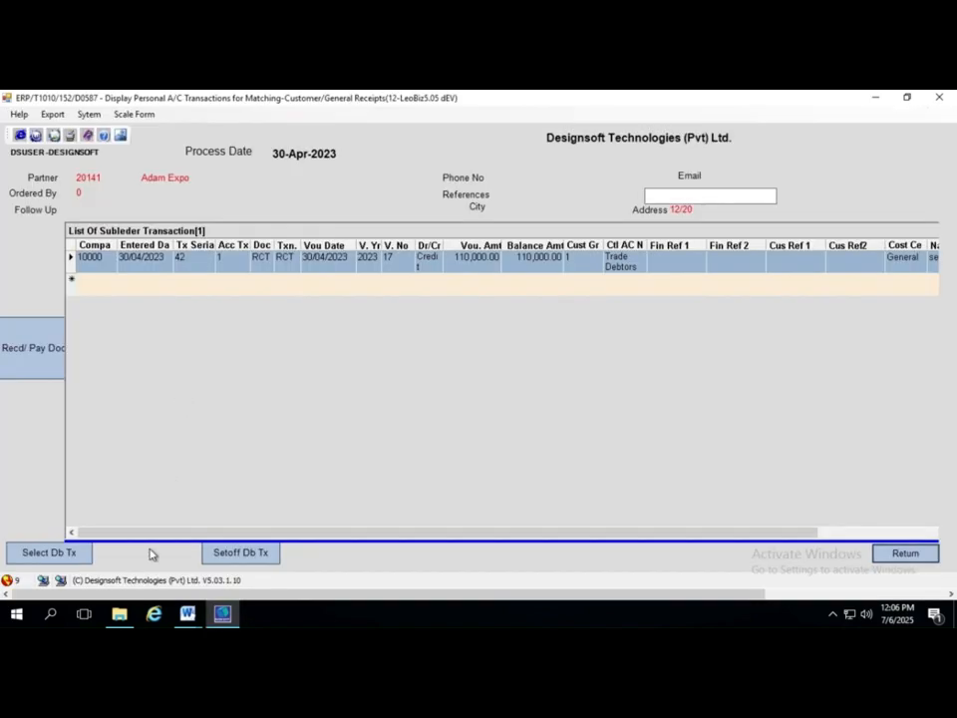
click(49, 553)
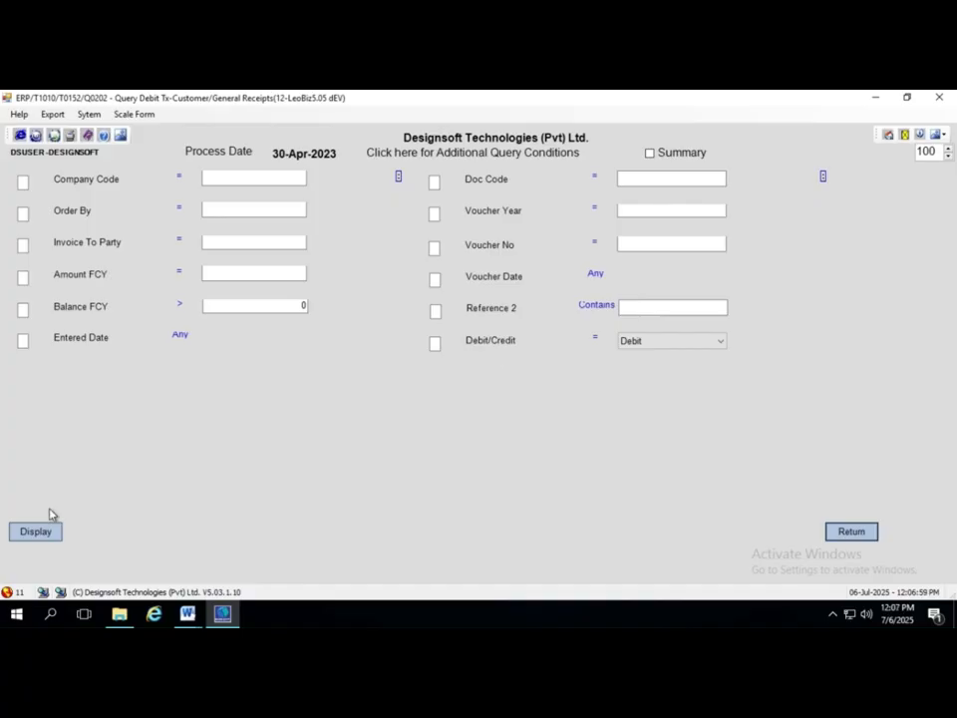
click(37, 534)
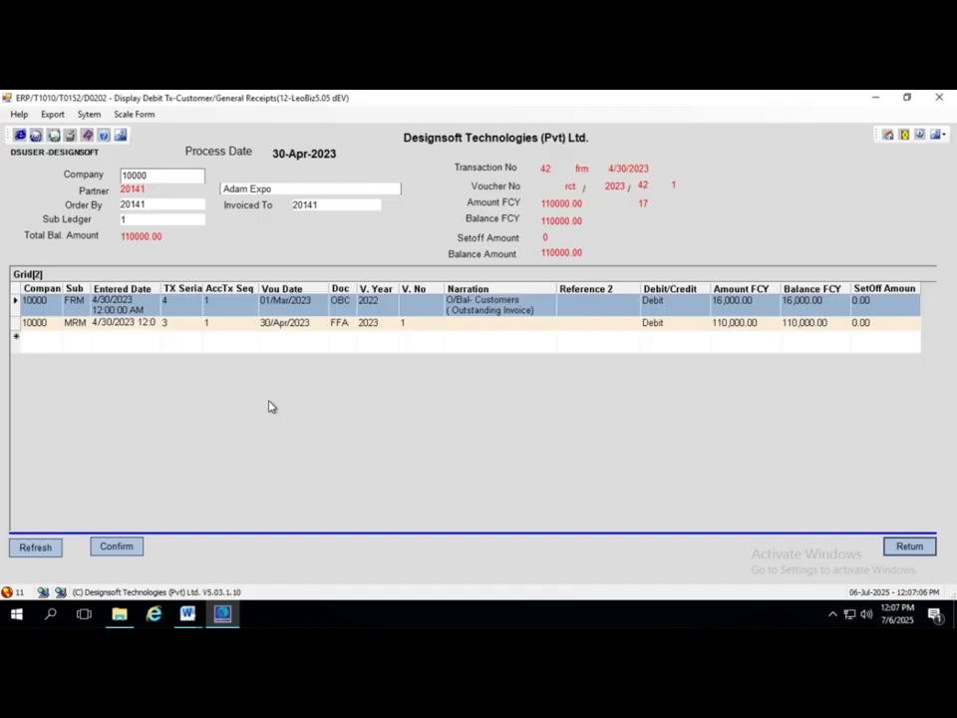
Set off 110,000.00 against the FFA 2023 debit transaction, confirm the setoff, and leave the matching screens.
click(16, 325)
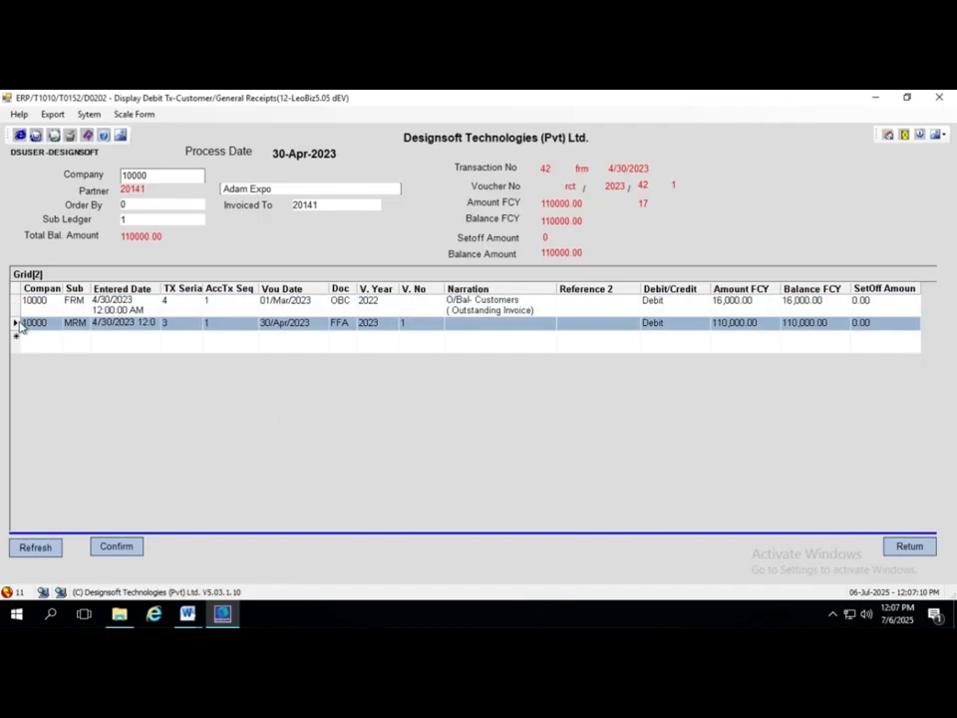
click(866, 329)
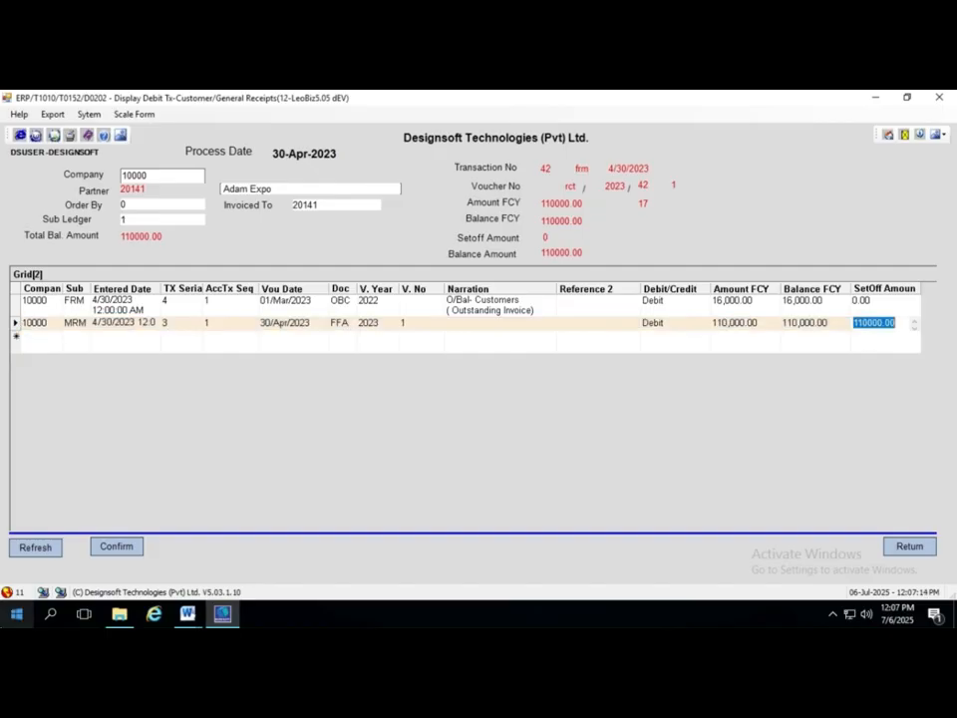
click(109, 557)
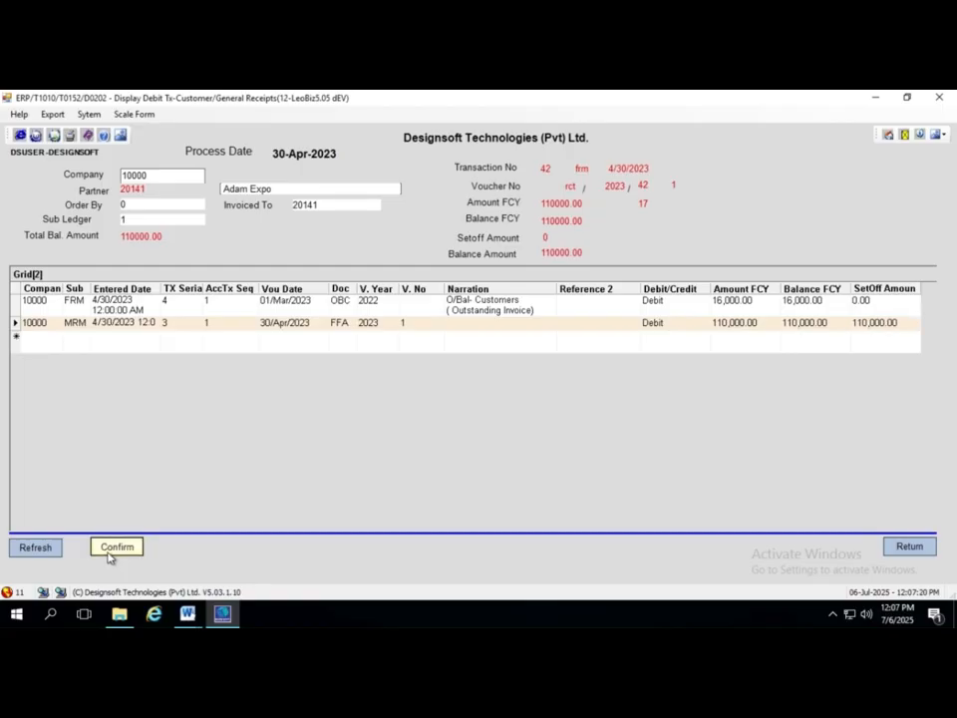
click(114, 547)
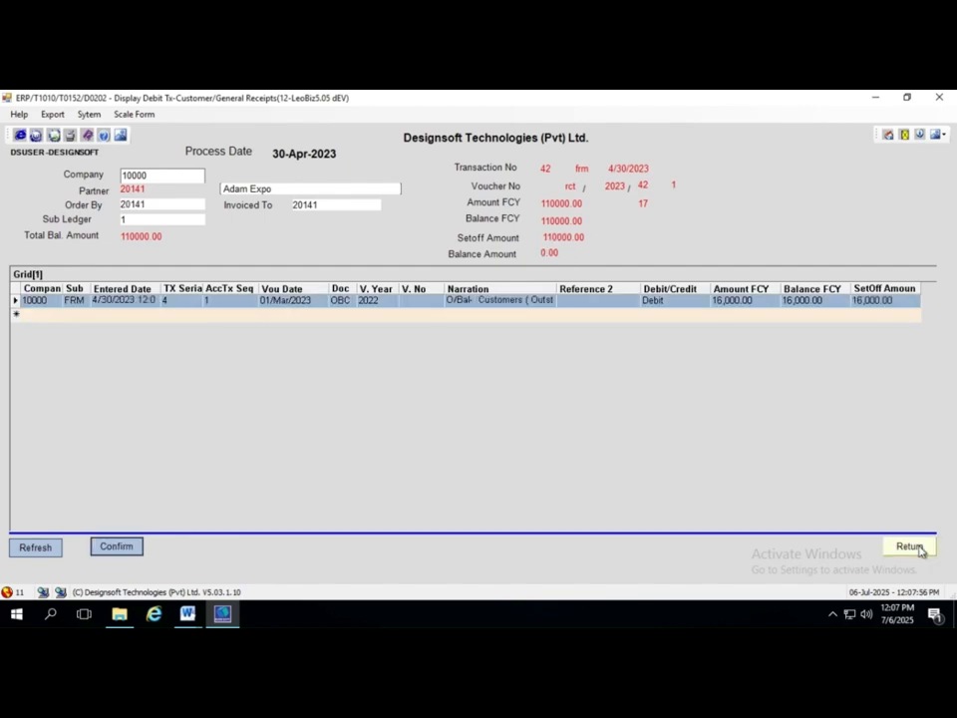
click(910, 547)
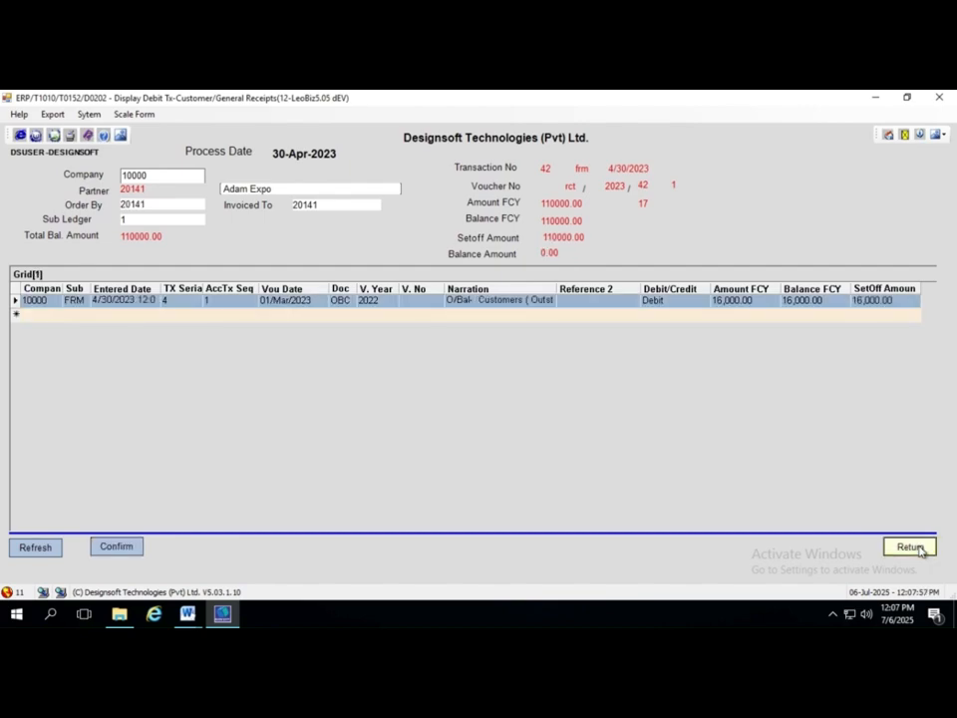
click(910, 547)
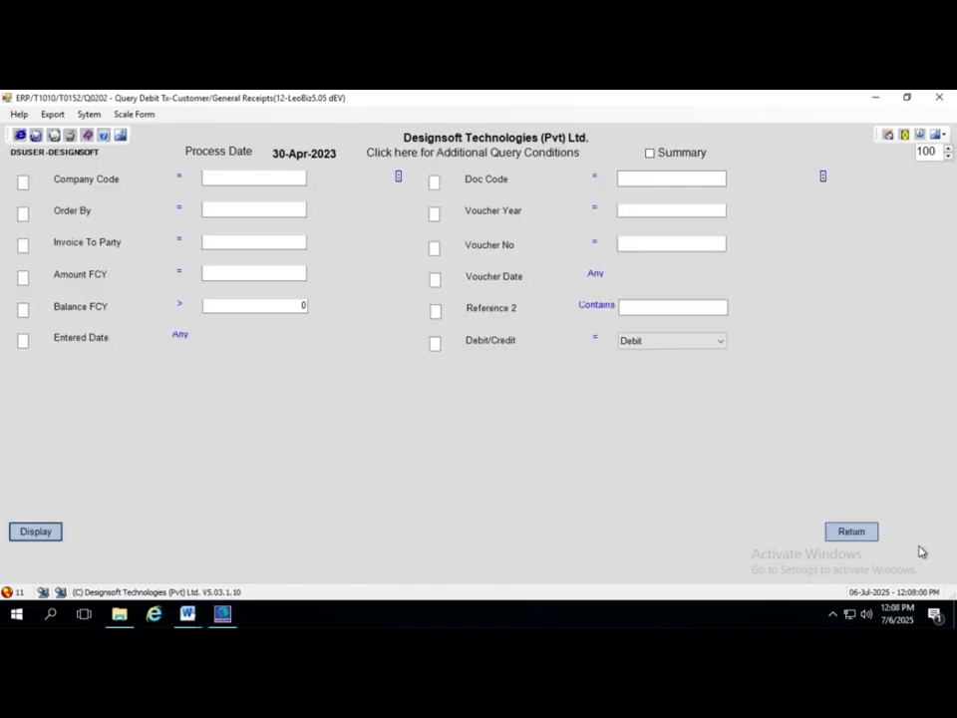
click(861, 543)
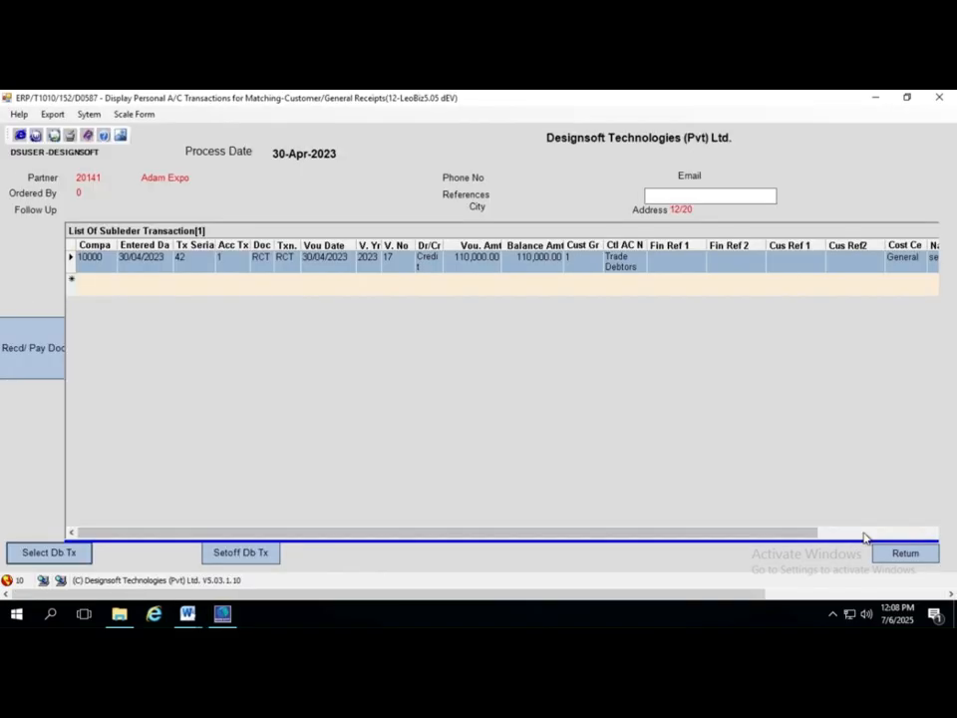
click(898, 553)
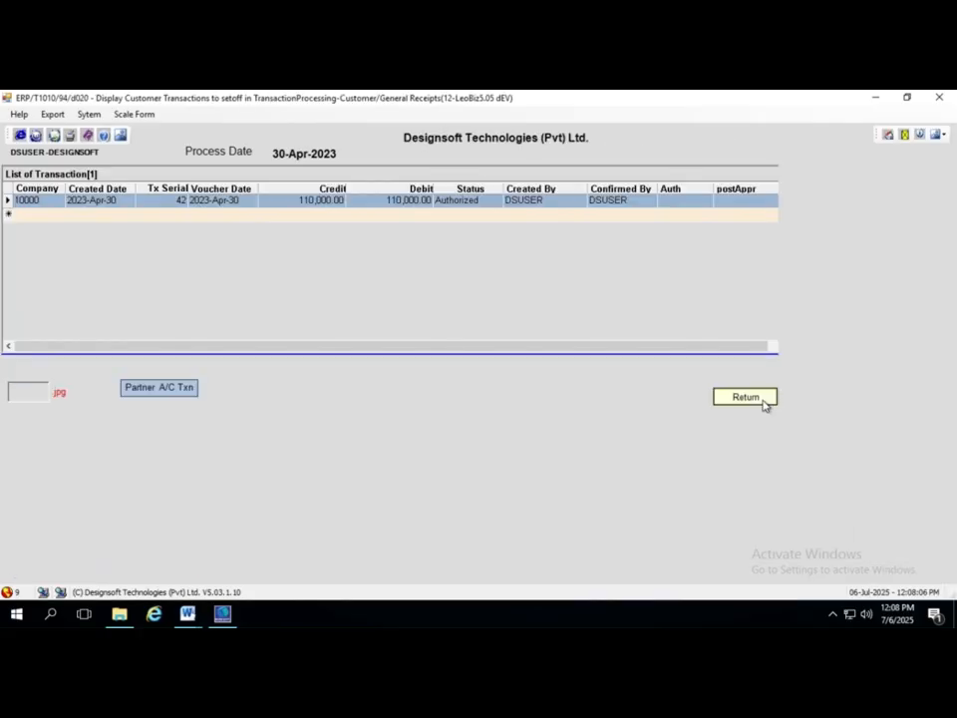
click(763, 401)
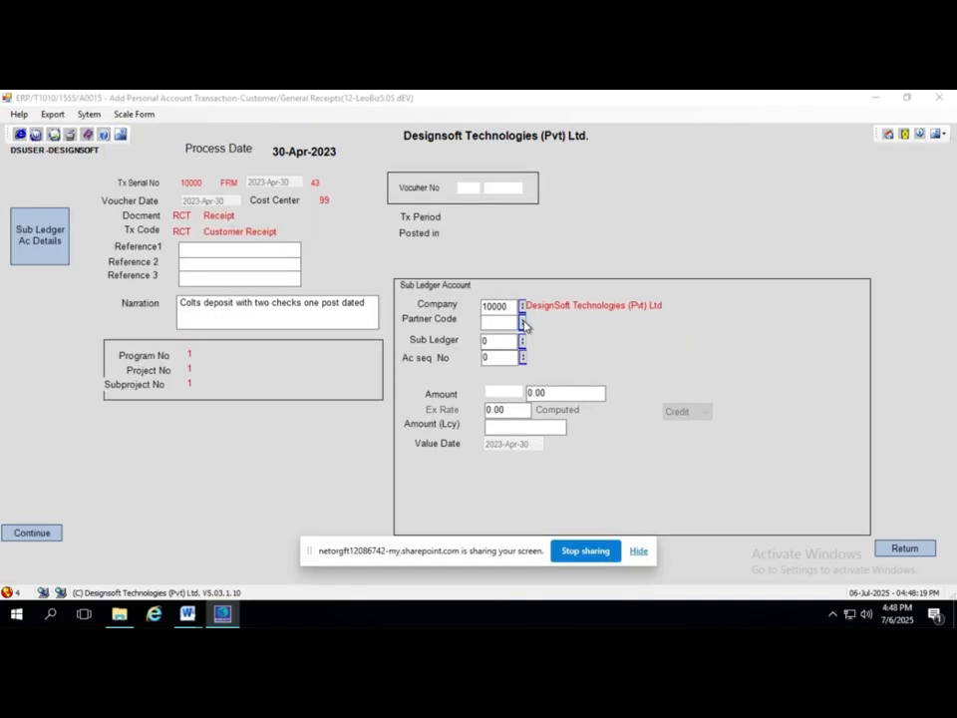
Choose Colts as the receipt's partner and use its Customer deposits sub-ledger account.
click(521, 325)
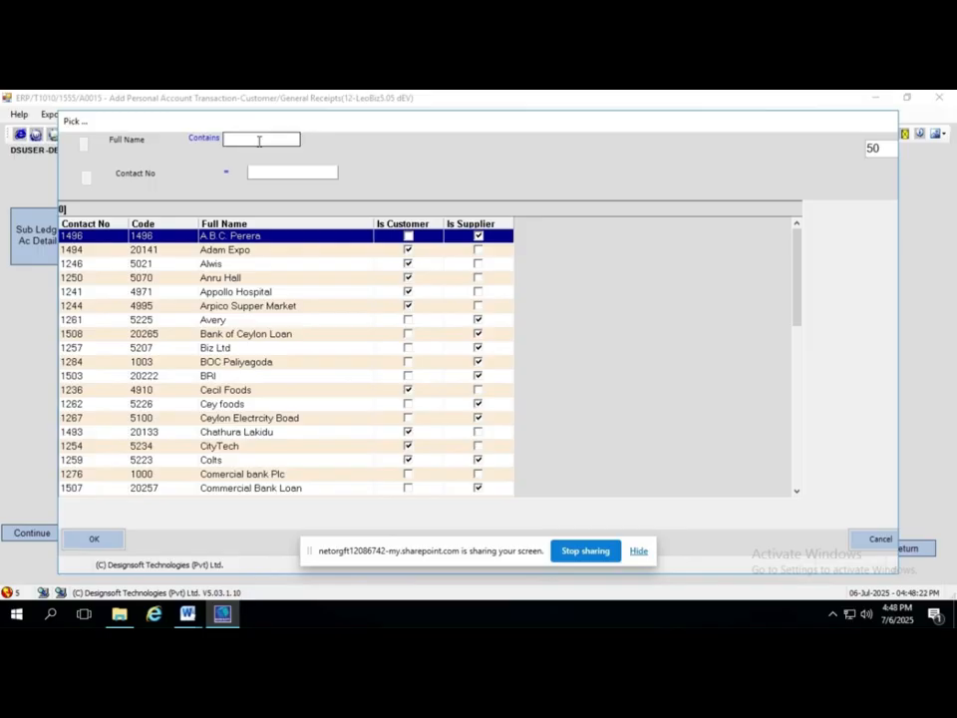
text(colts)
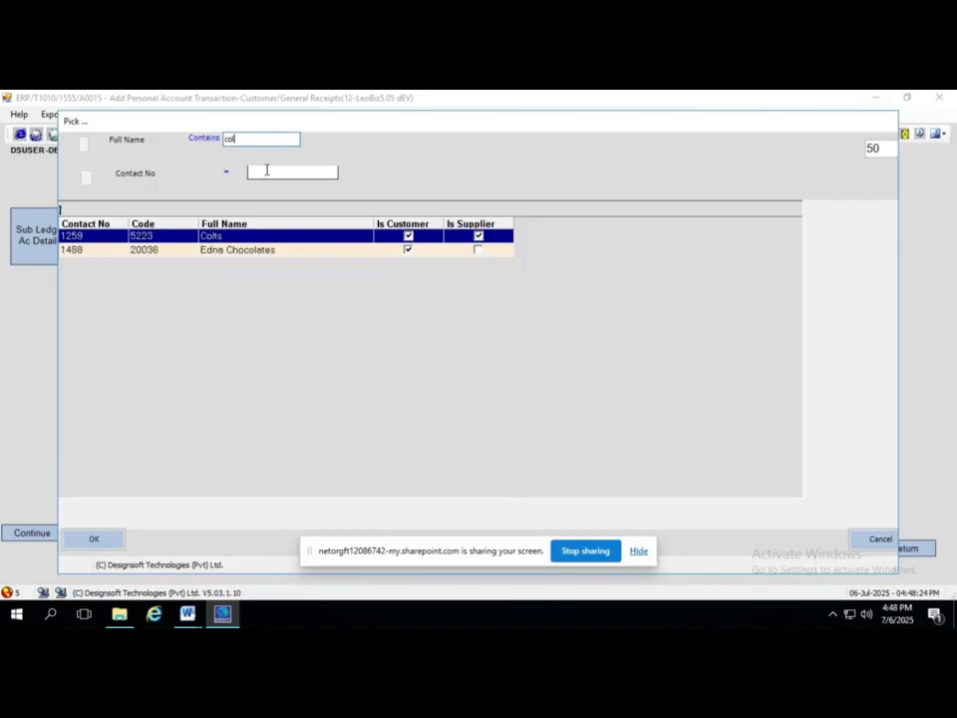
double_click(273, 237)
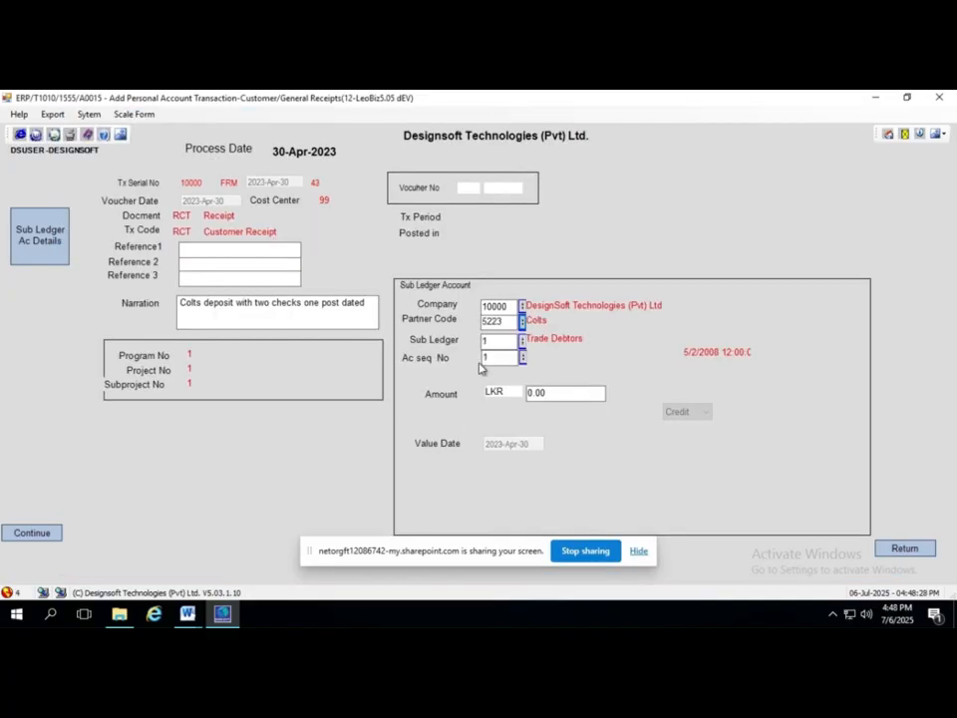
click(523, 358)
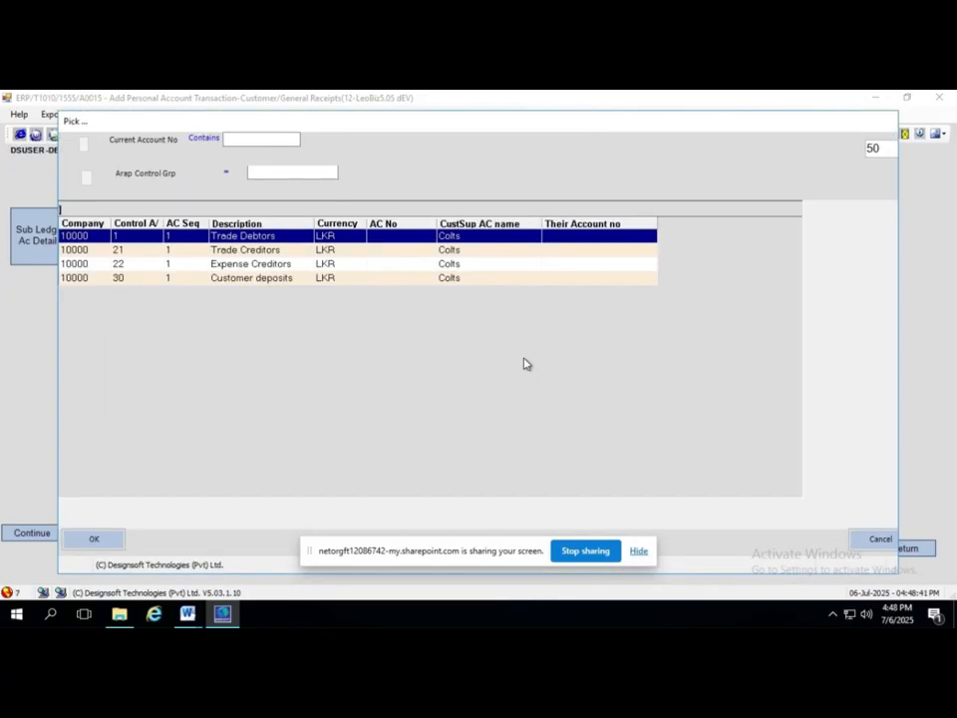
double_click(263, 278)
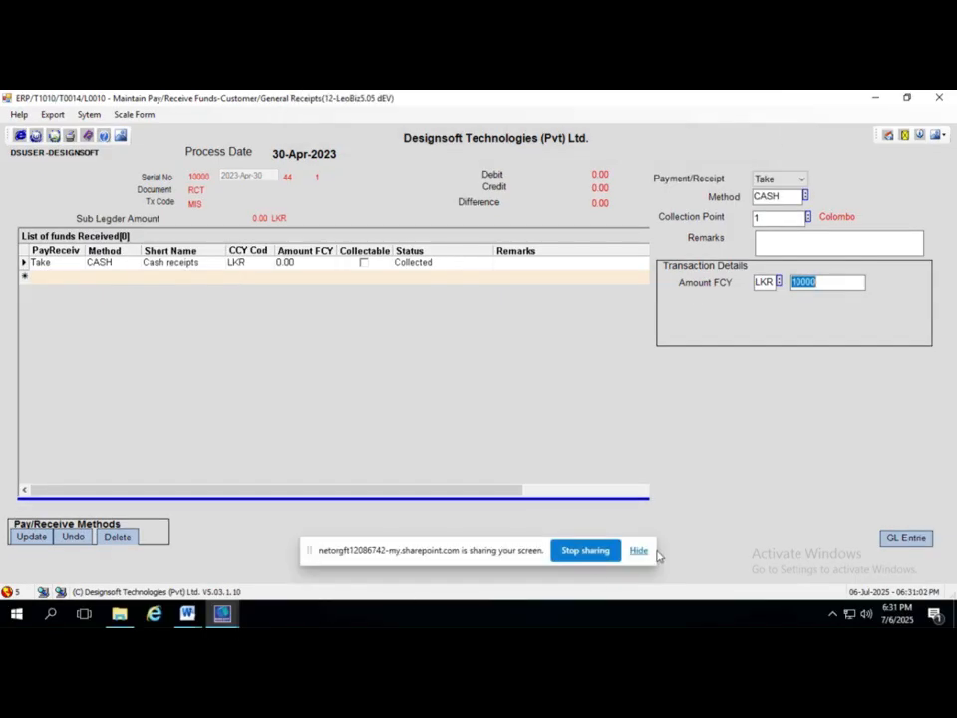
Open the miscellaneous cash receipt's GL entries and assign the MISCI income group to the entry.
click(639, 552)
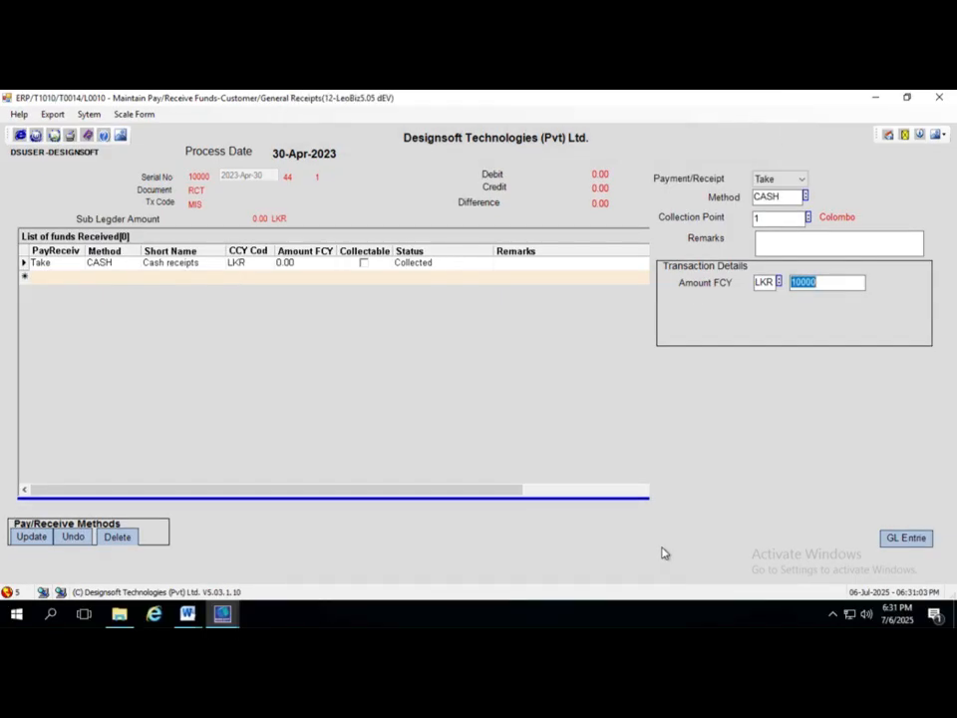
click(903, 539)
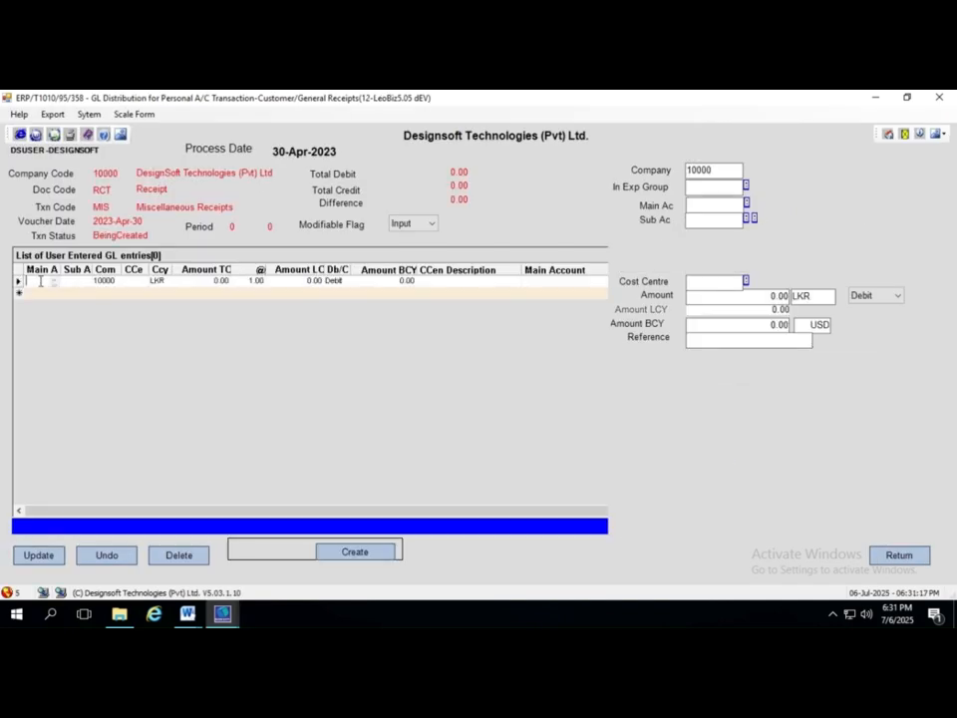
click(746, 187)
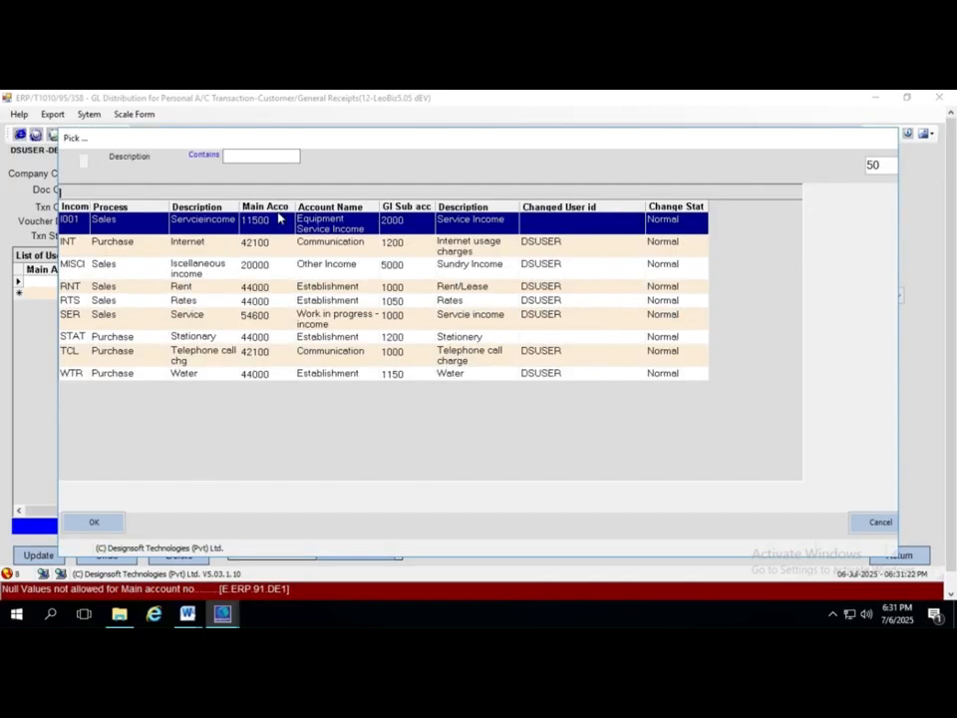
click(275, 155)
text(m)
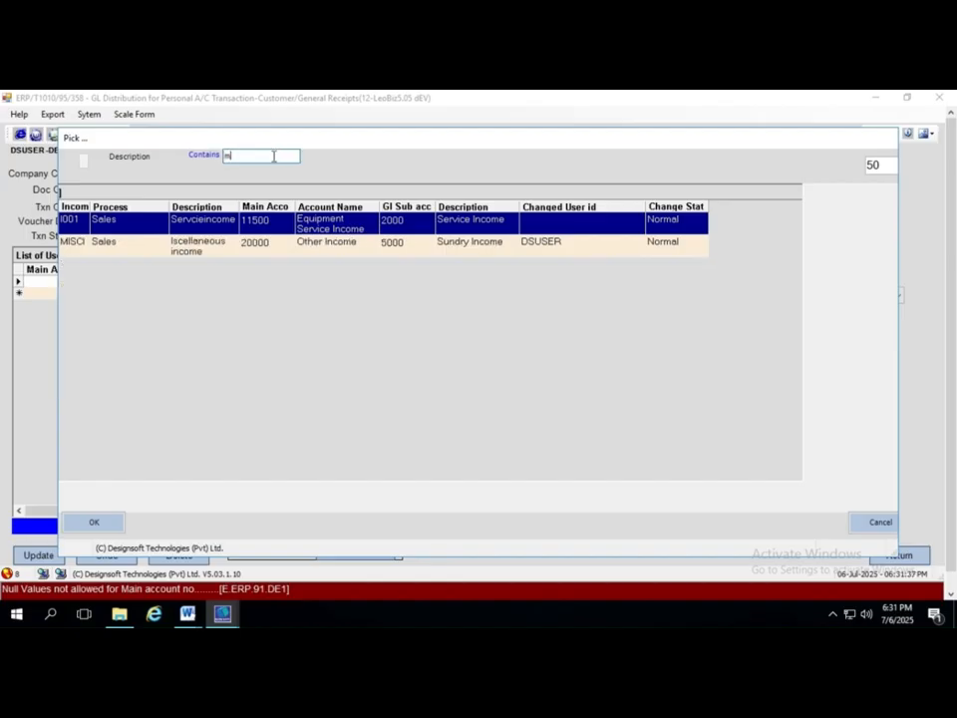
click(193, 252)
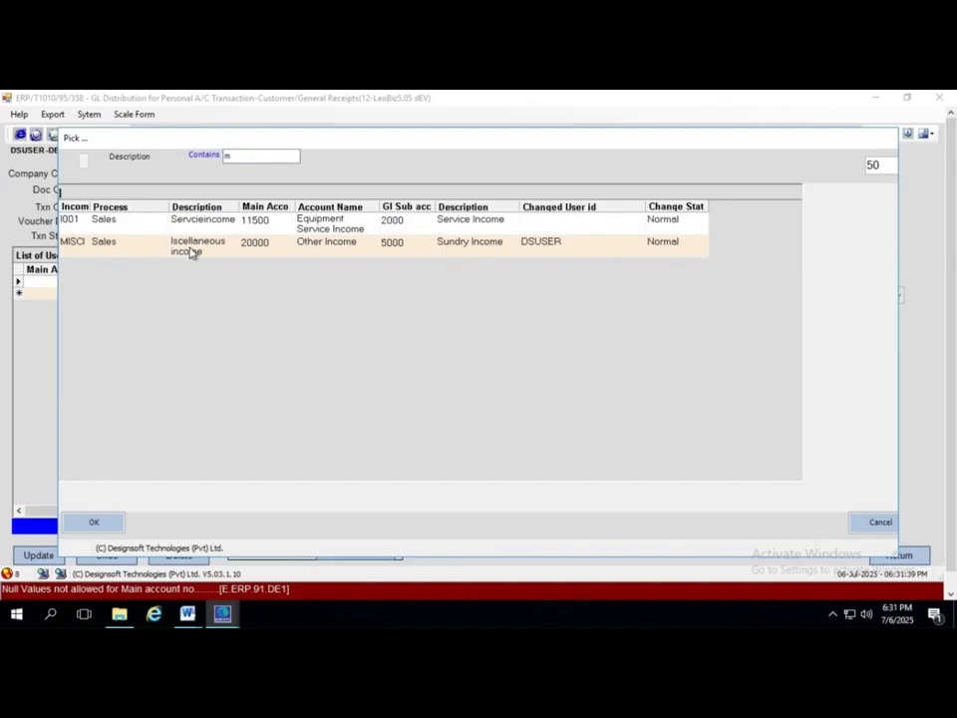
double_click(192, 252)
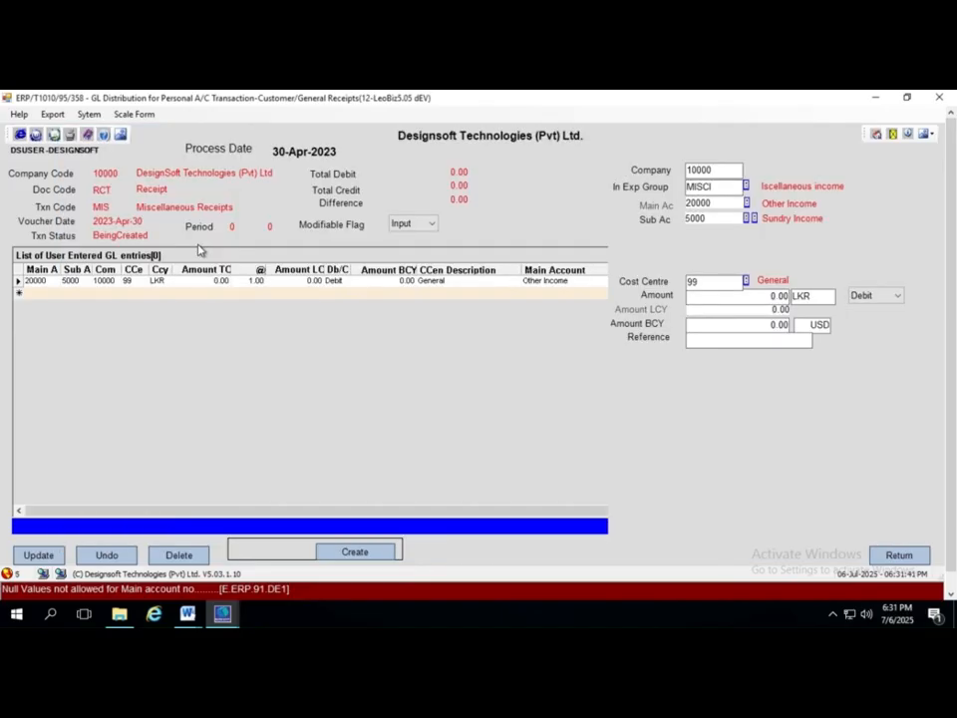
Set the Other Income GL entry's amount to 10,000 LKR and make it a credit.
click(721, 297)
text(1000)
key(Tab)
click(900, 297)
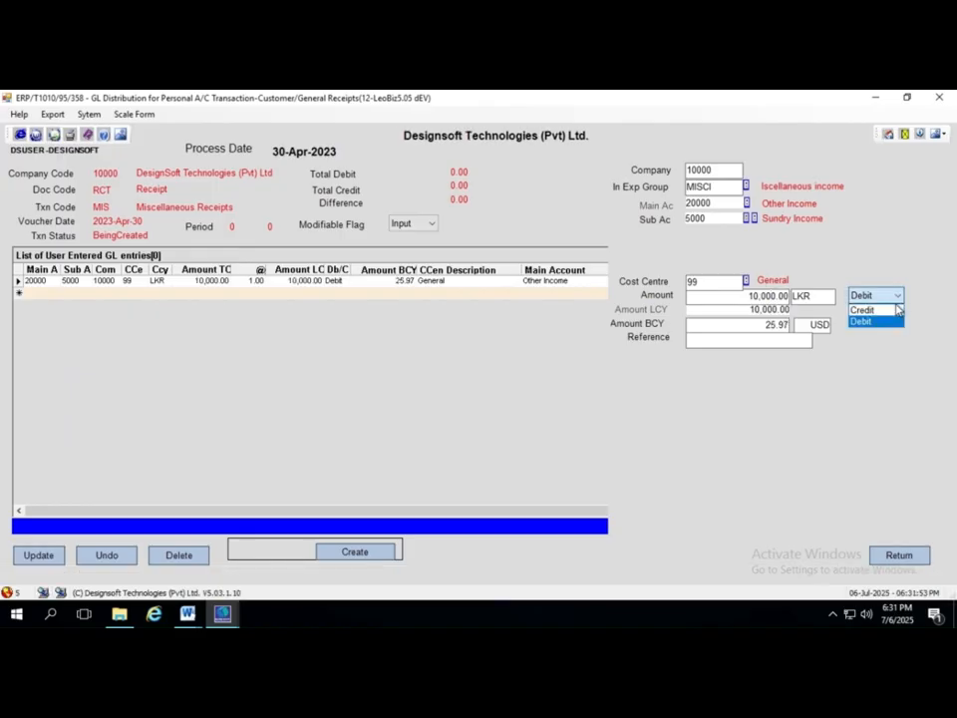
click(895, 311)
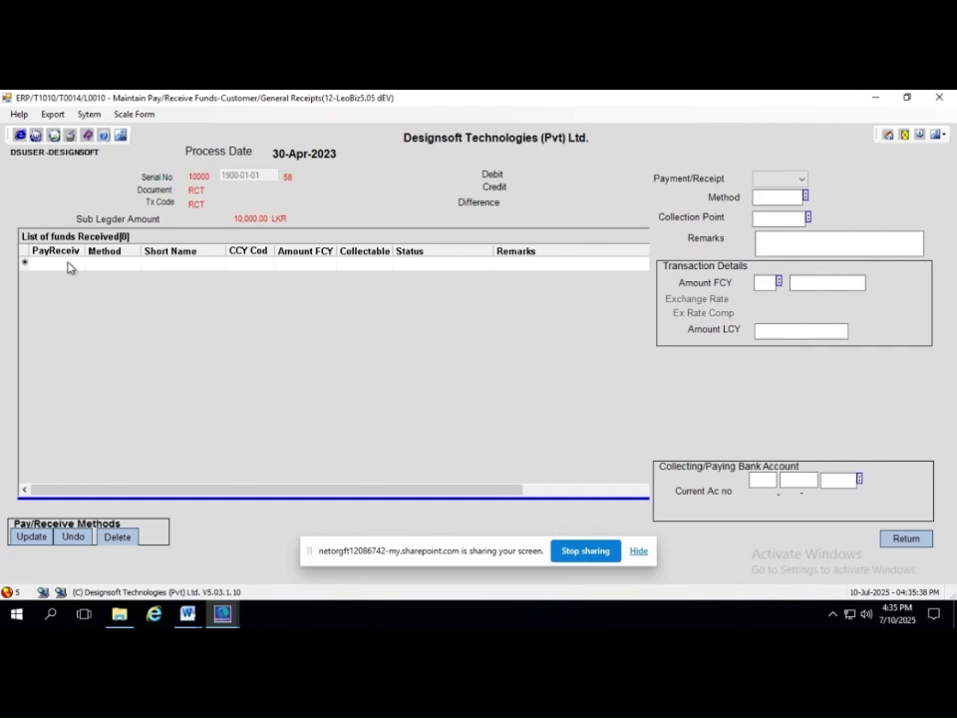
Add a received-funds line to the 10,000 LKR customer receipt with the CASHD direct deposit method.
click(70, 265)
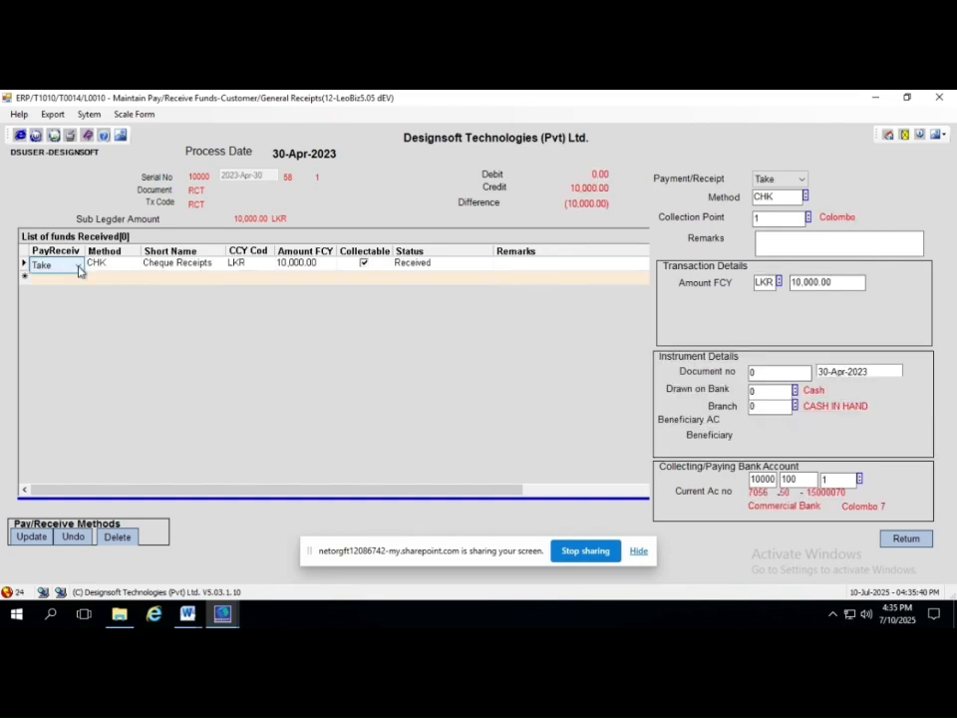
click(805, 194)
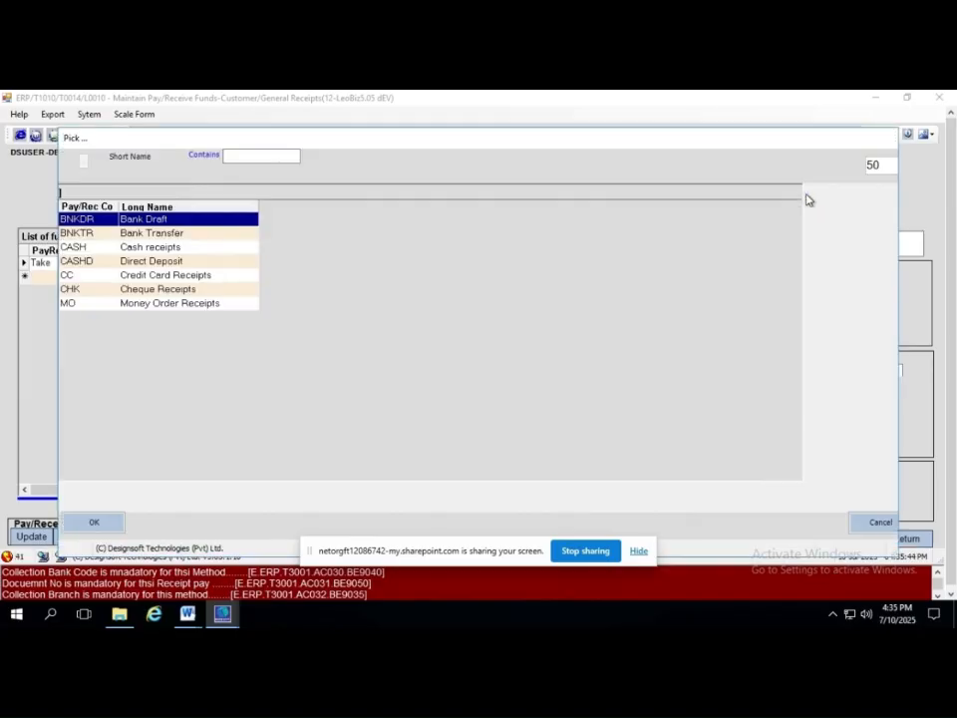
click(160, 261)
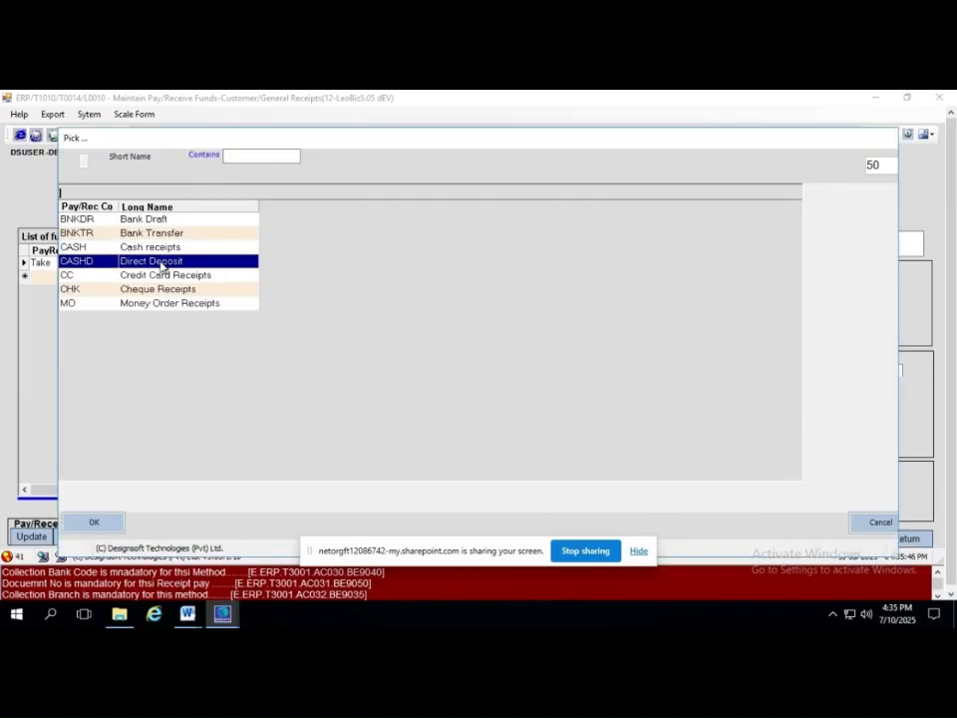
double_click(160, 264)
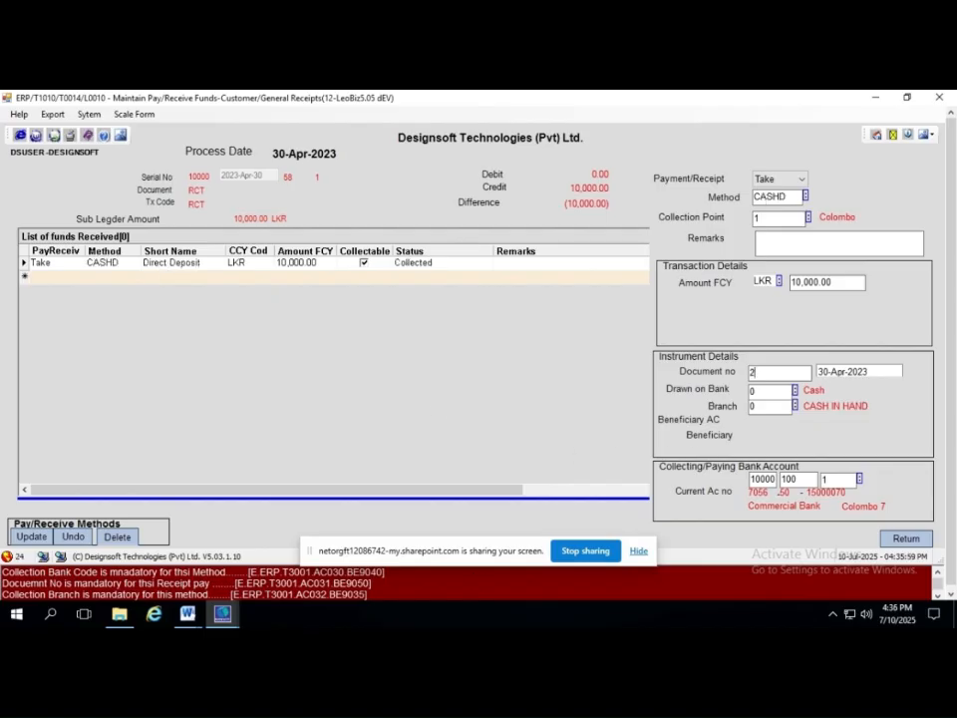
Set the direct deposit's document number to 256789 and its date to 26-Apr-2023.
text(256789)
click(873, 372)
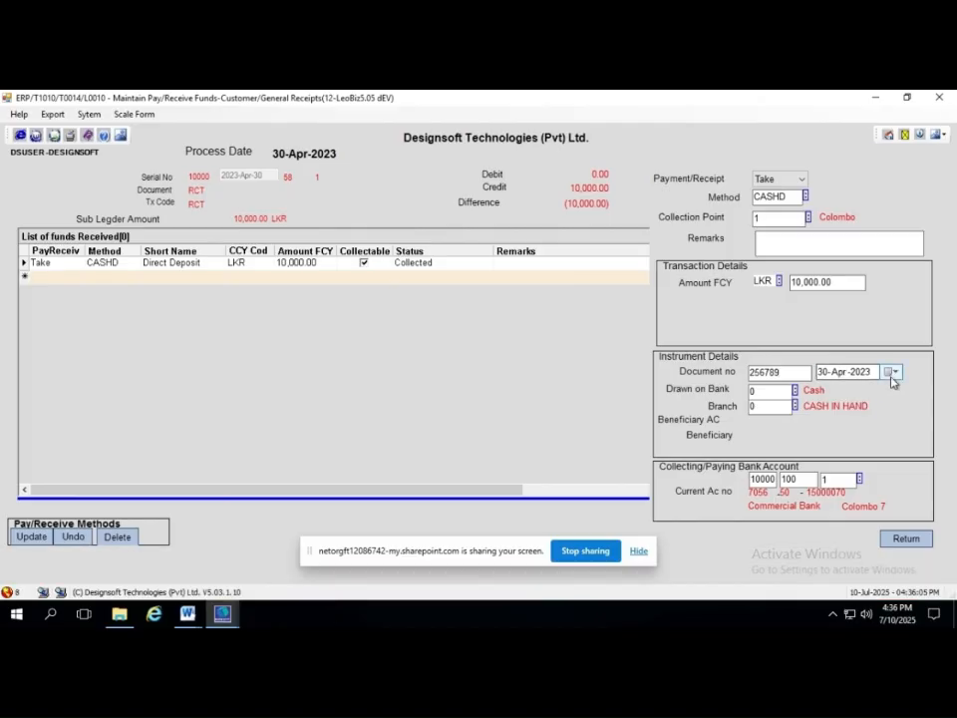
click(895, 372)
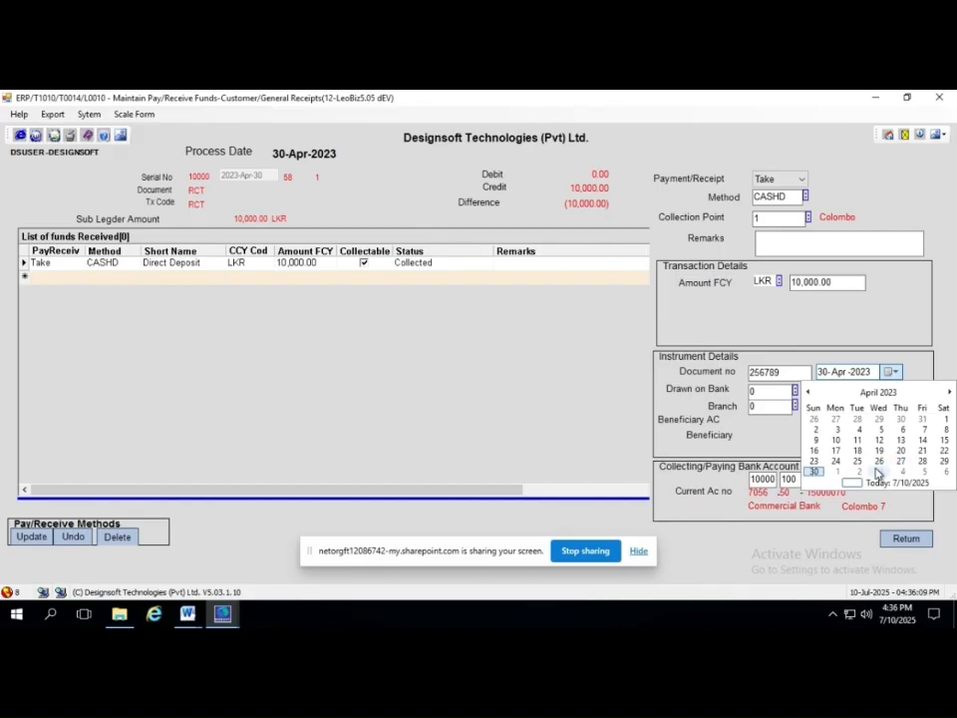
click(882, 463)
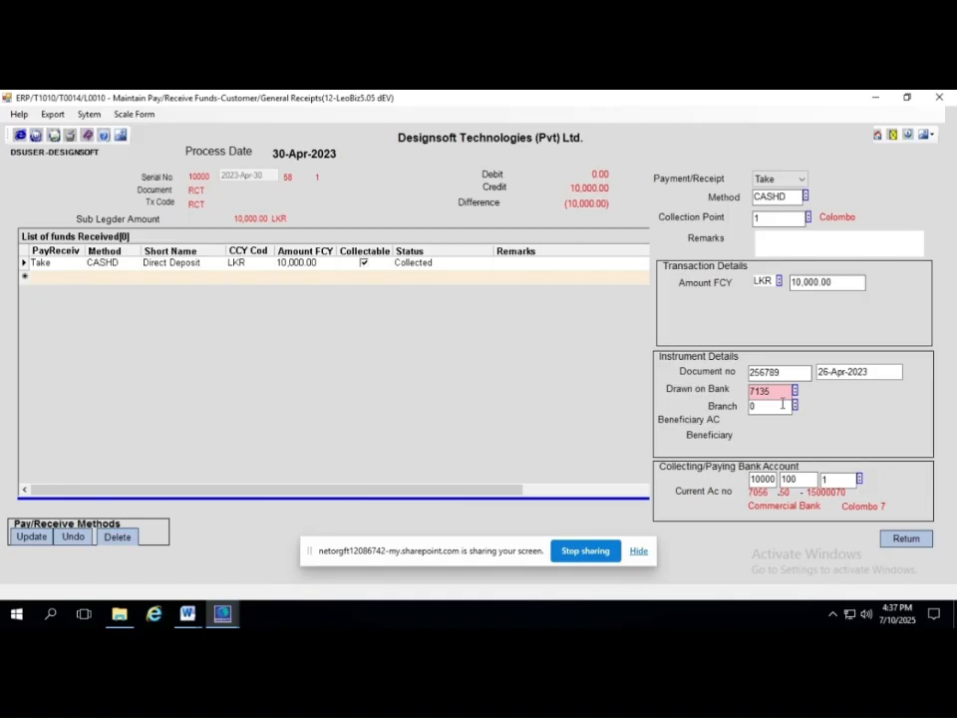
Set the direct deposit's drawn-on branch to 120 for bank 7135 (Peoples Bank).
click(783, 404)
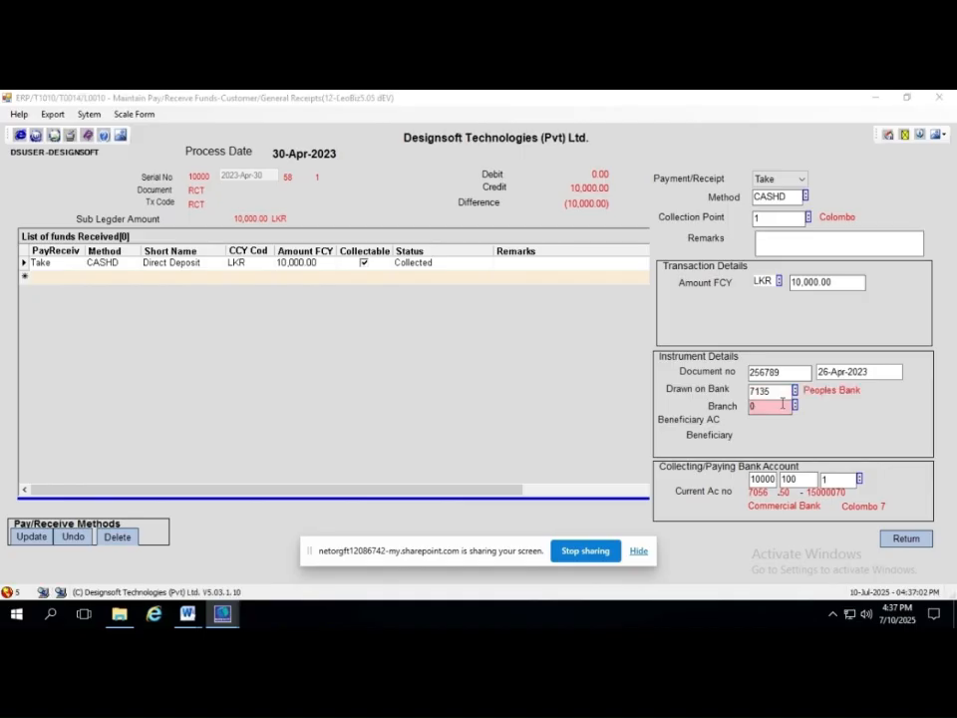
double_click(782, 404)
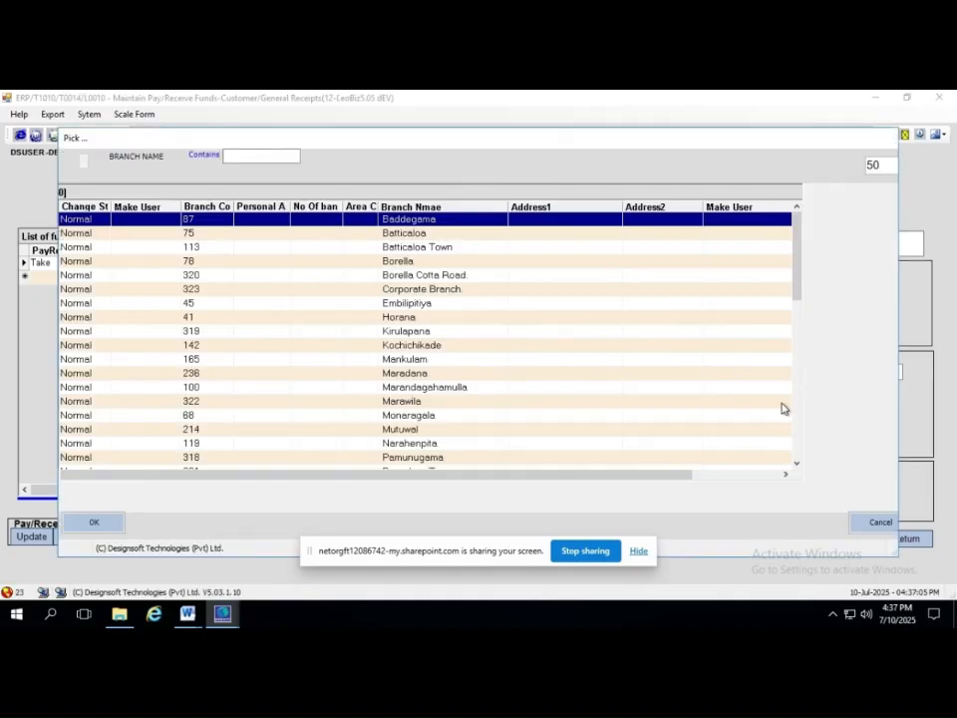
click(881, 522)
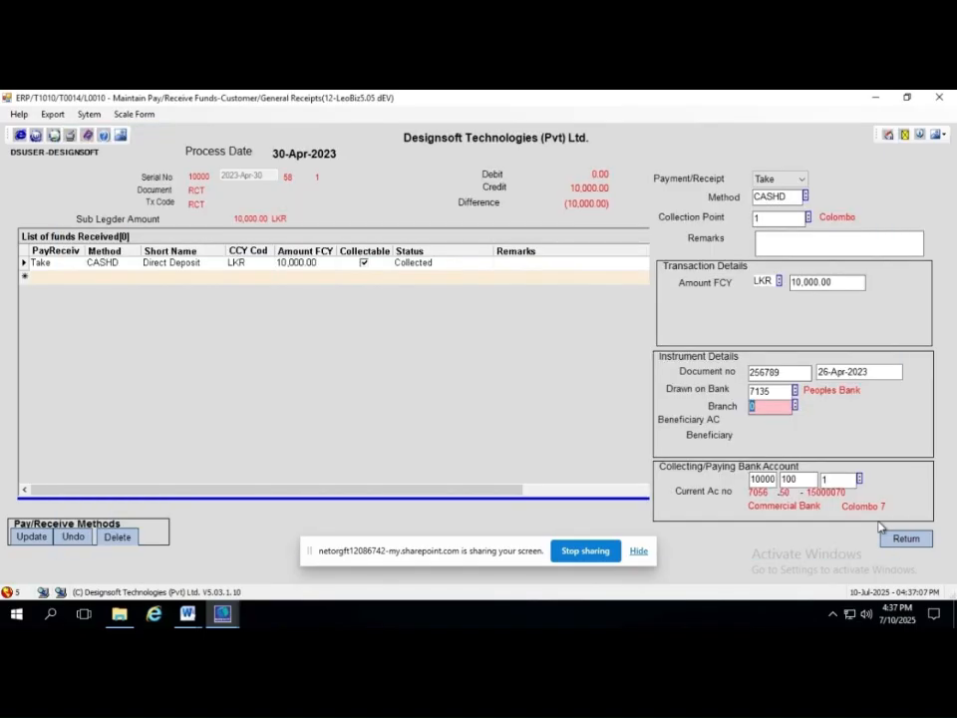
text(120)
key(Tab)
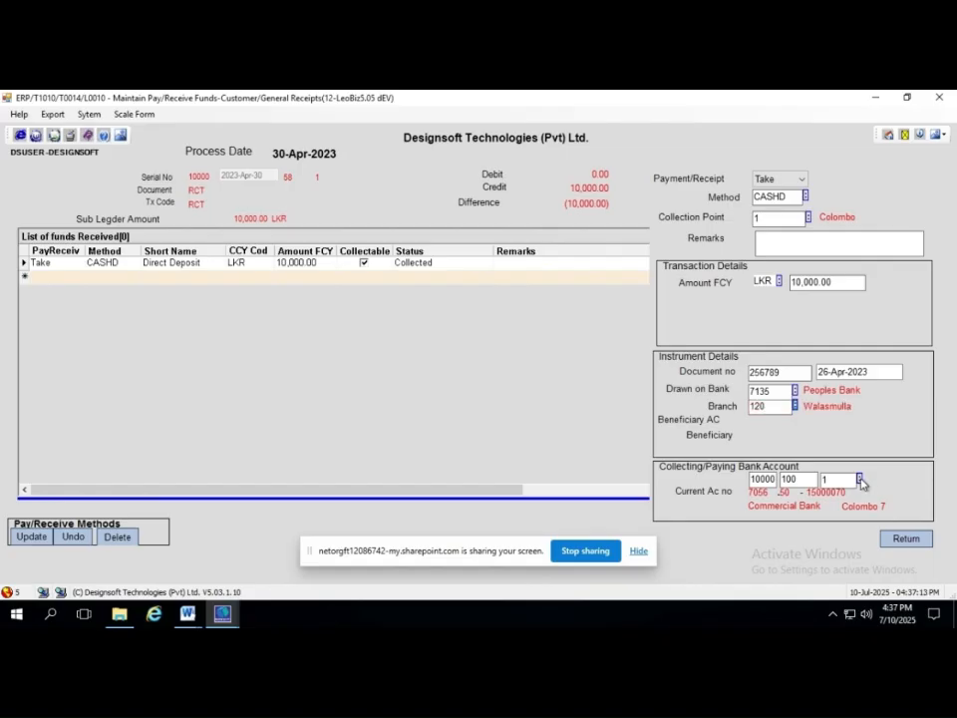
Choose the Bank of Ceylon, Peliyagoda account as the direct deposit's collecting account and save the received-funds line.
click(861, 482)
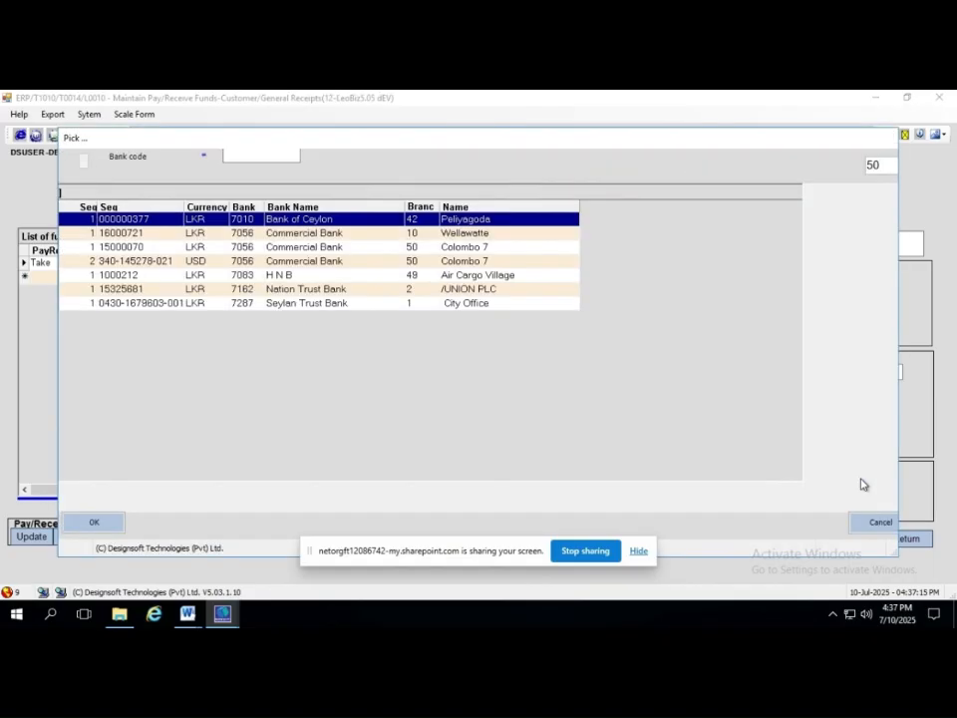
double_click(296, 224)
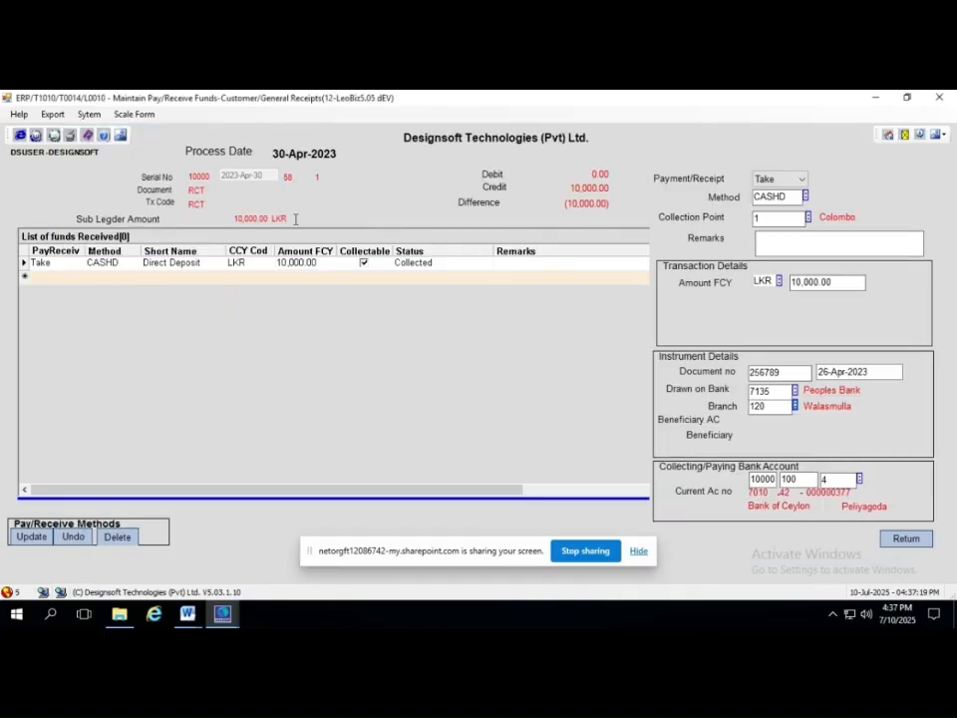
click(33, 538)
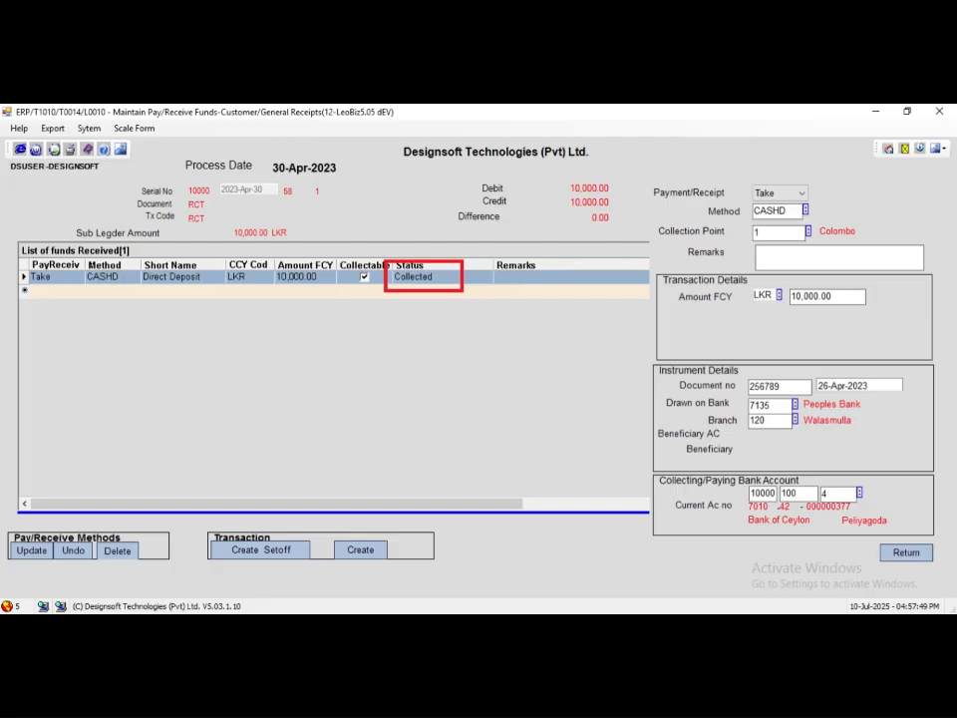
click(31, 551)
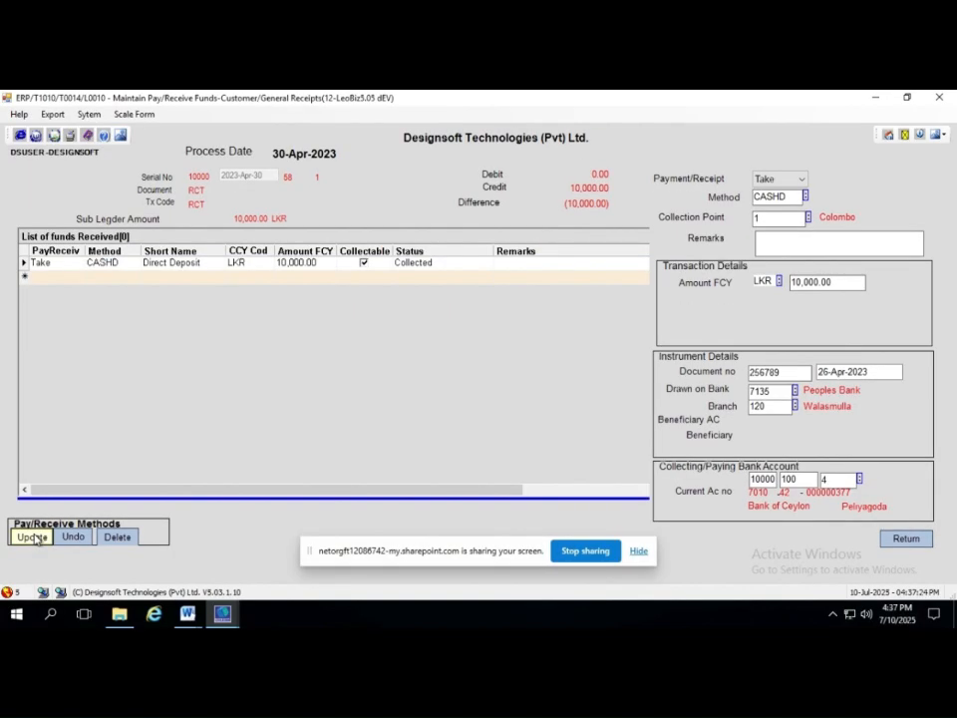
click(36, 539)
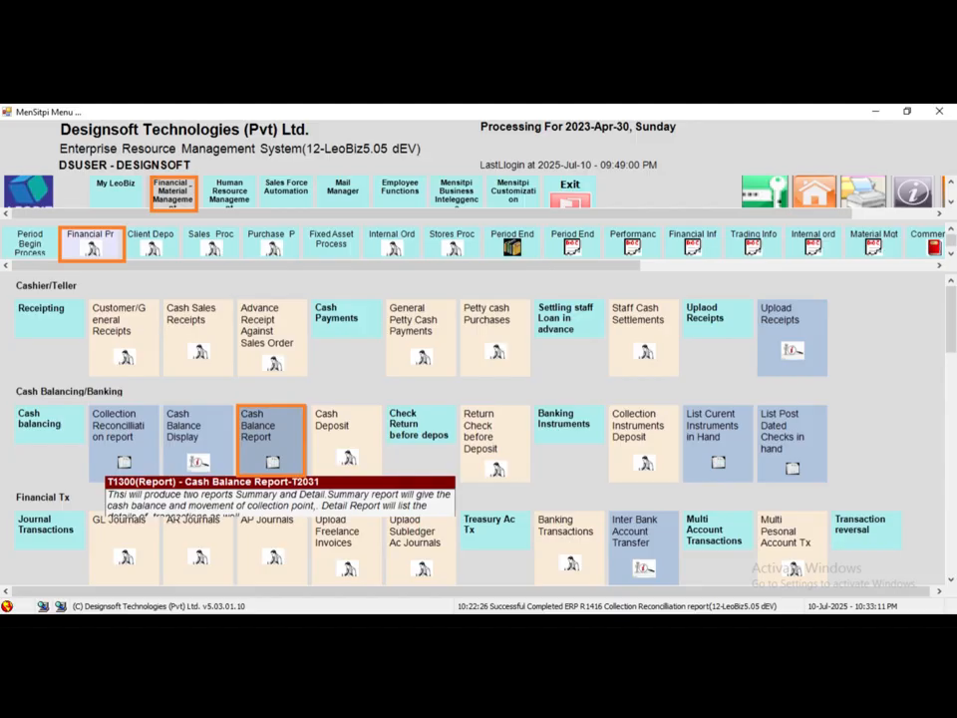
Open the Cash Balance Report, Cash Deposit and List Current Instruments in Hand functions under Cash Balancing/Banking.
click(271, 444)
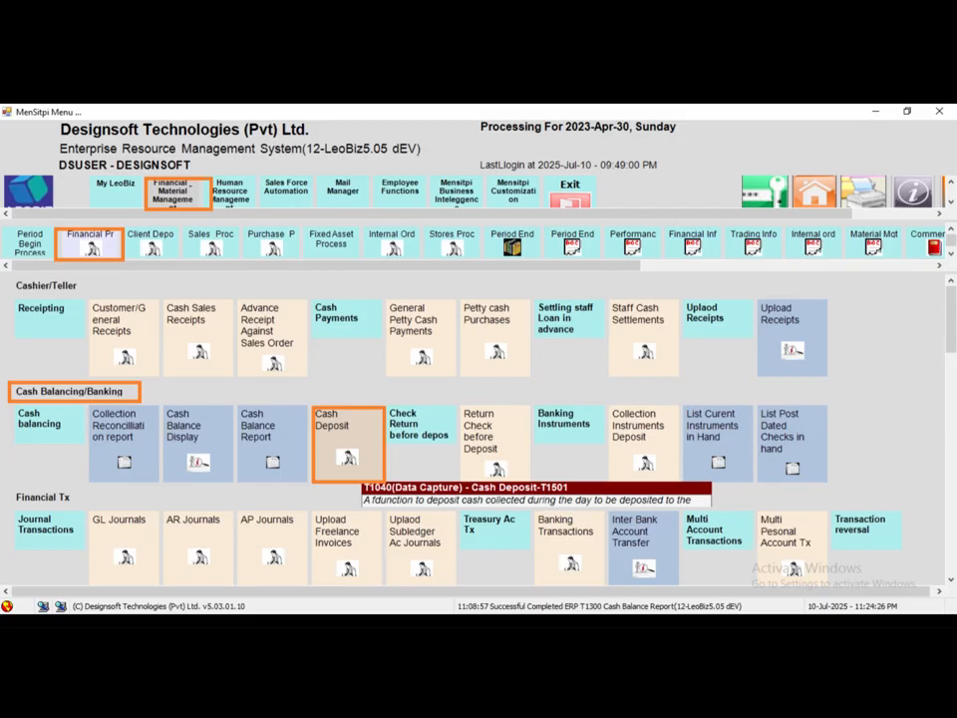
click(348, 444)
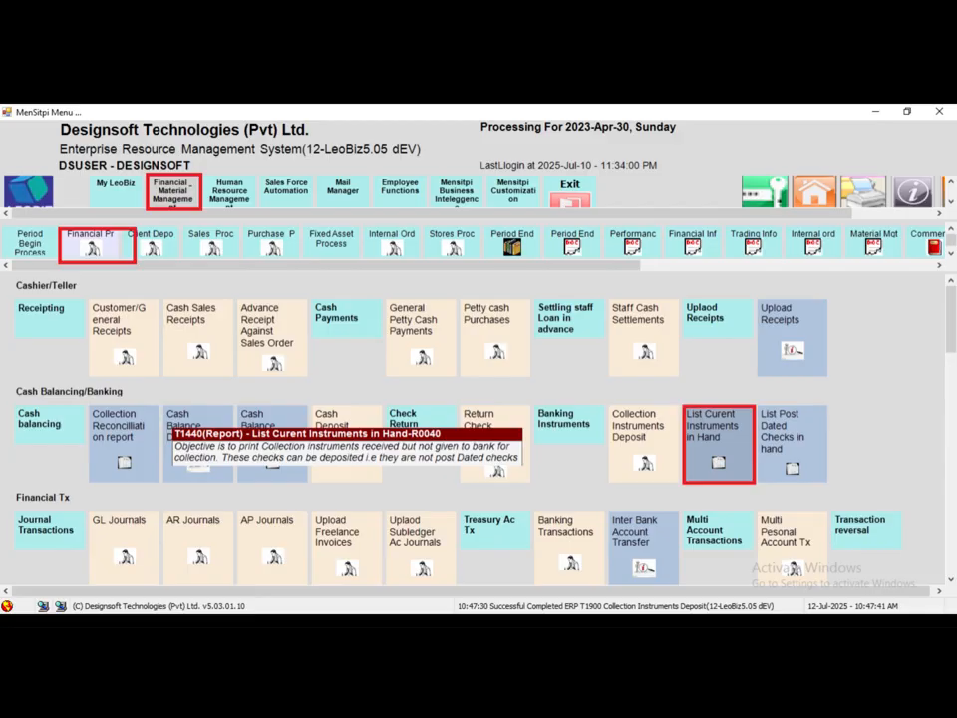
click(718, 438)
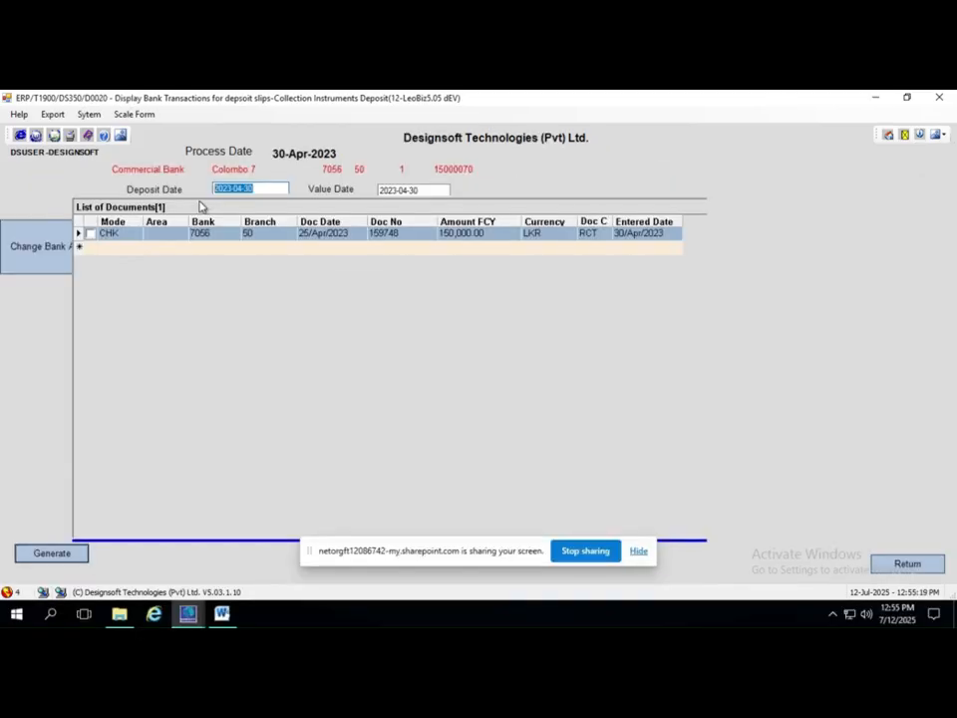
Set both the deposit date and the value date of the Commercial Bank cheque deposit to 2023-05-01.
text(2023-05-01)
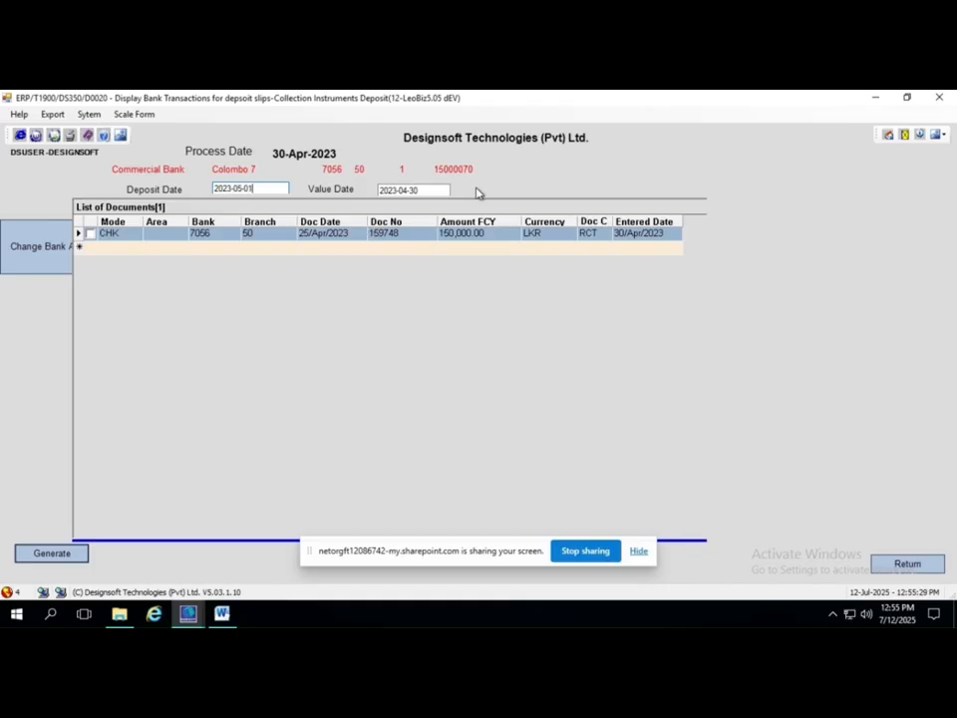
click(436, 191)
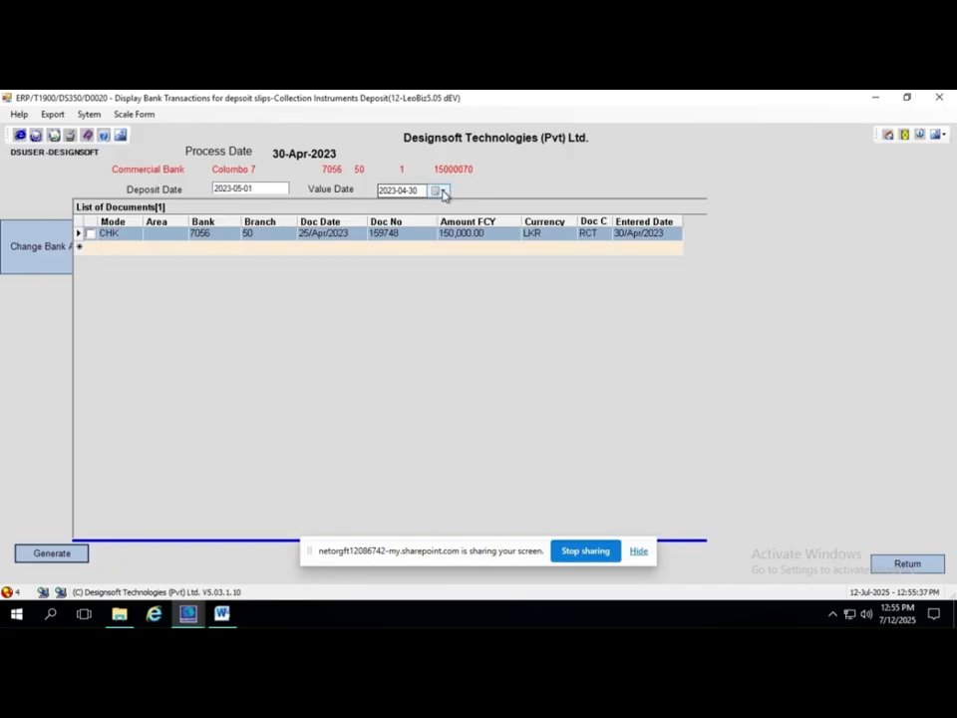
click(444, 192)
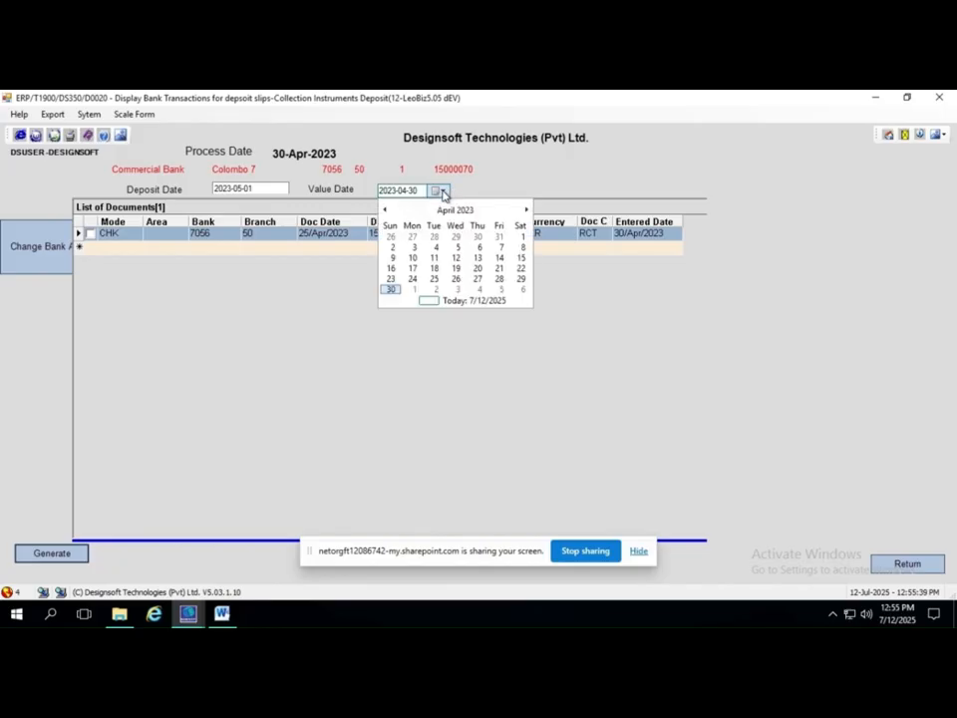
click(411, 290)
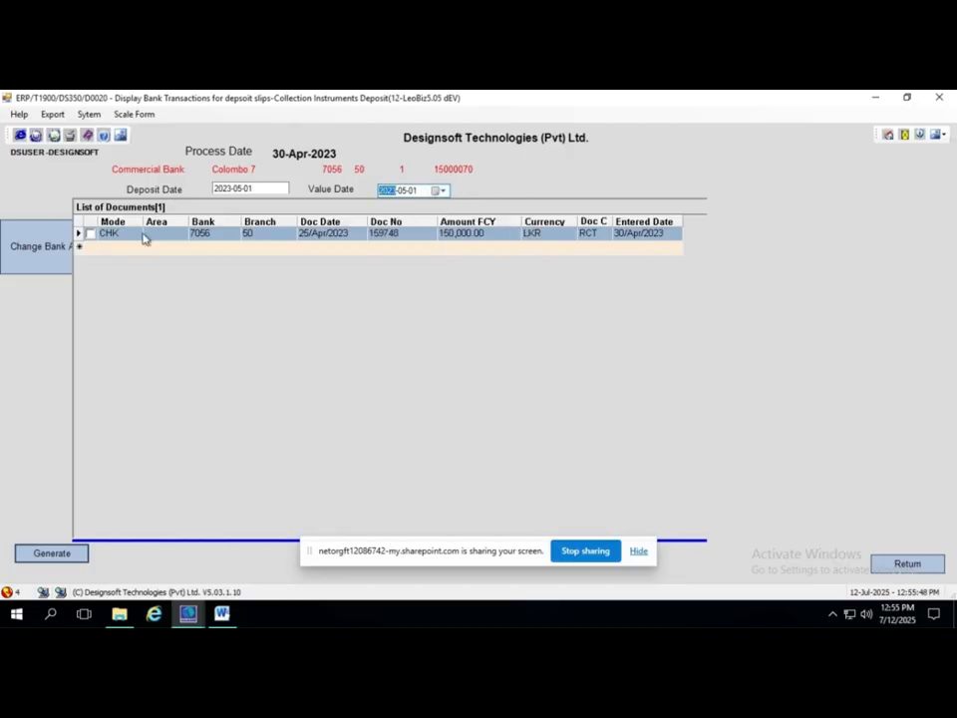
Include cheque 159748 in the deposit, generate its deposit slip and print it with the Graphic printer option.
click(89, 233)
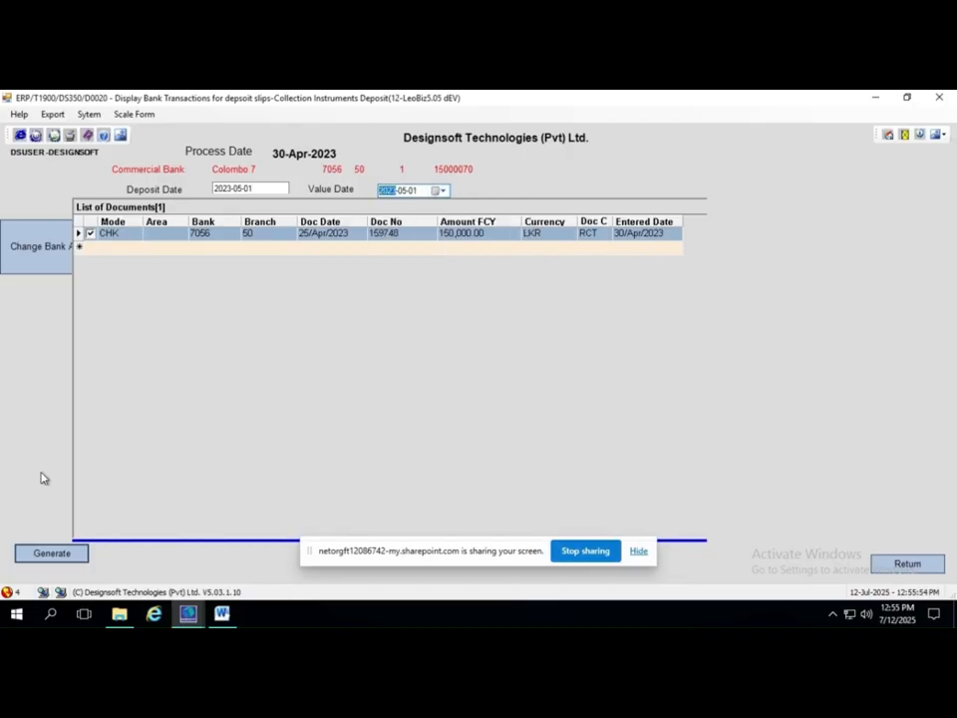
click(58, 555)
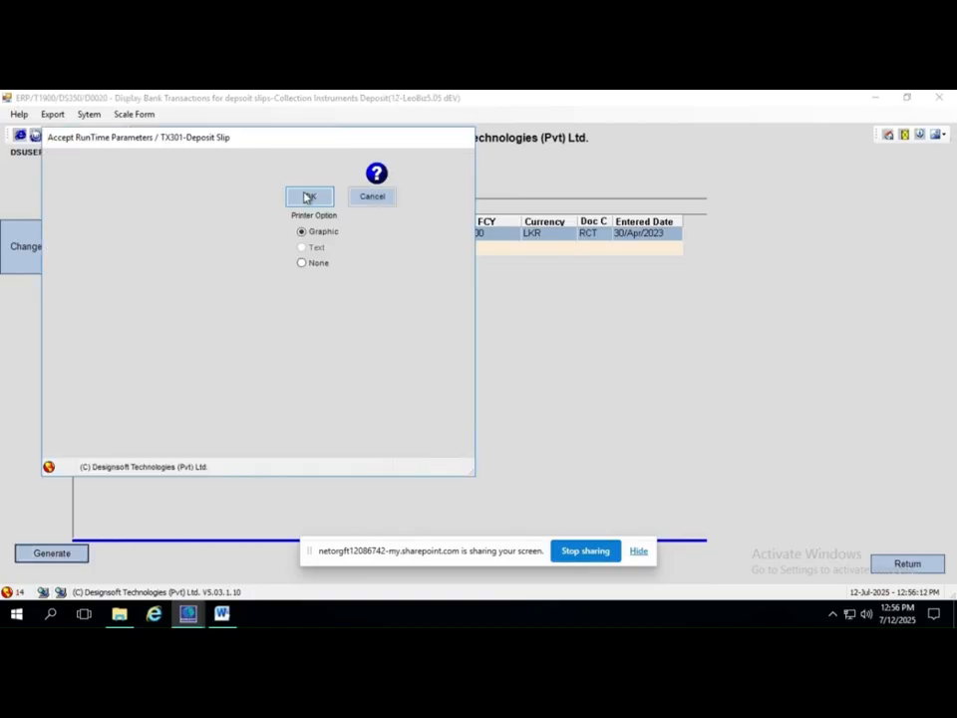
click(309, 196)
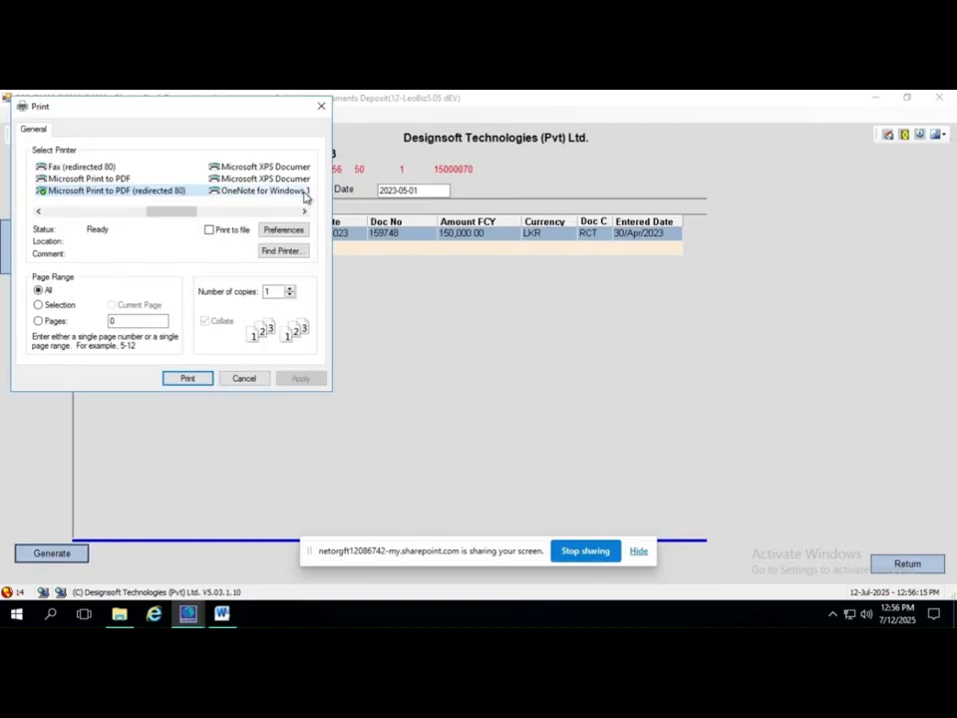
click(196, 383)
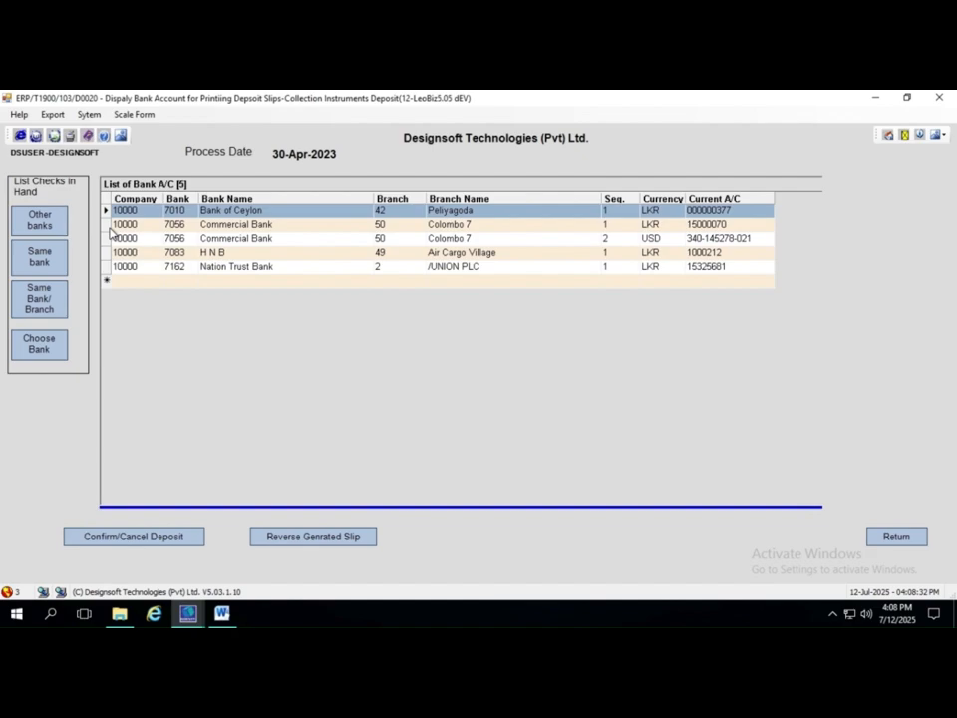
Confirm the generated 150,000 LKR cheque deposit slip for the Commercial Bank, Colombo 7 LKR account.
click(112, 228)
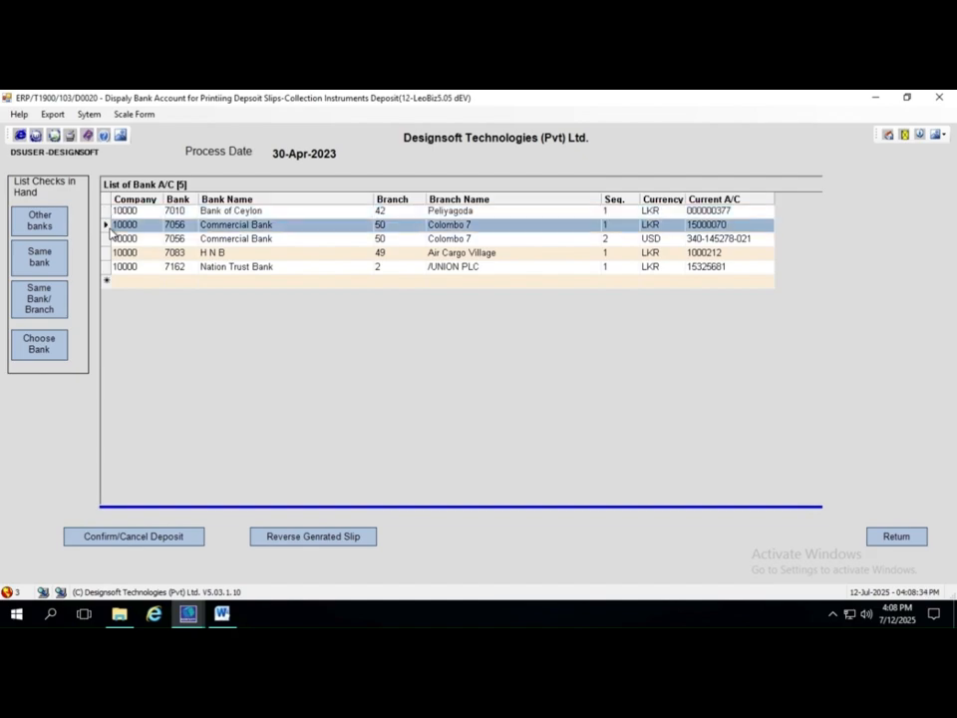
click(149, 543)
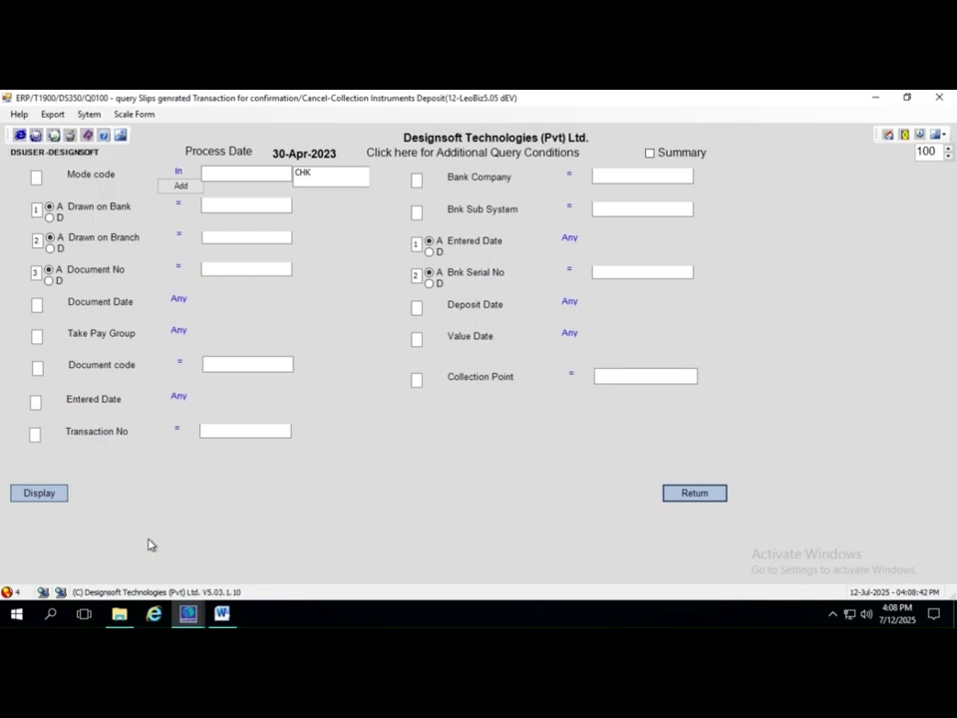
click(40, 493)
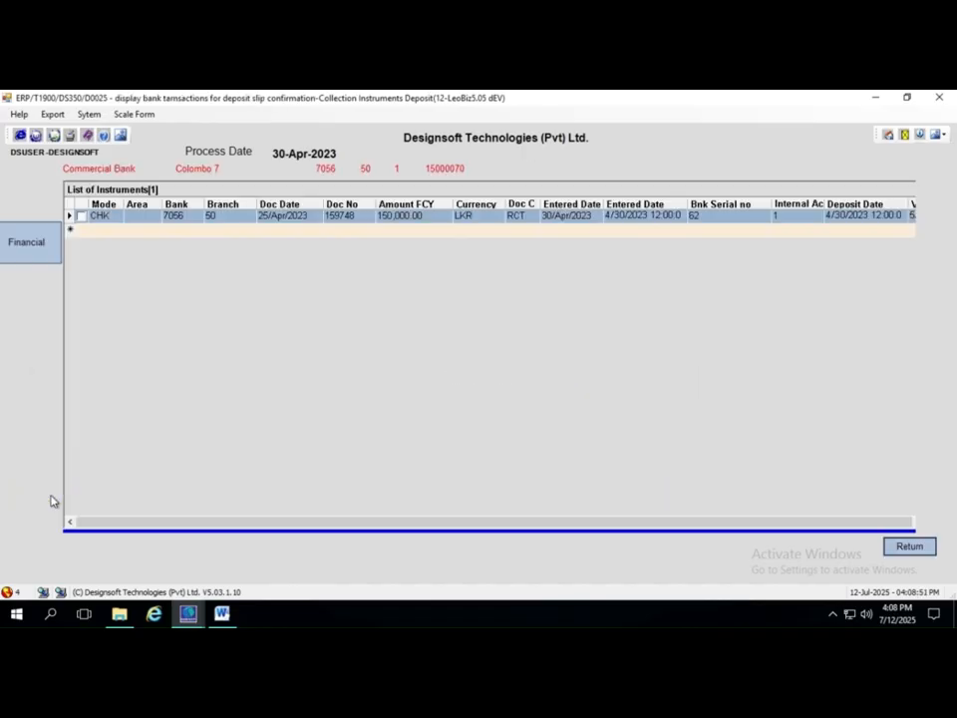
click(55, 255)
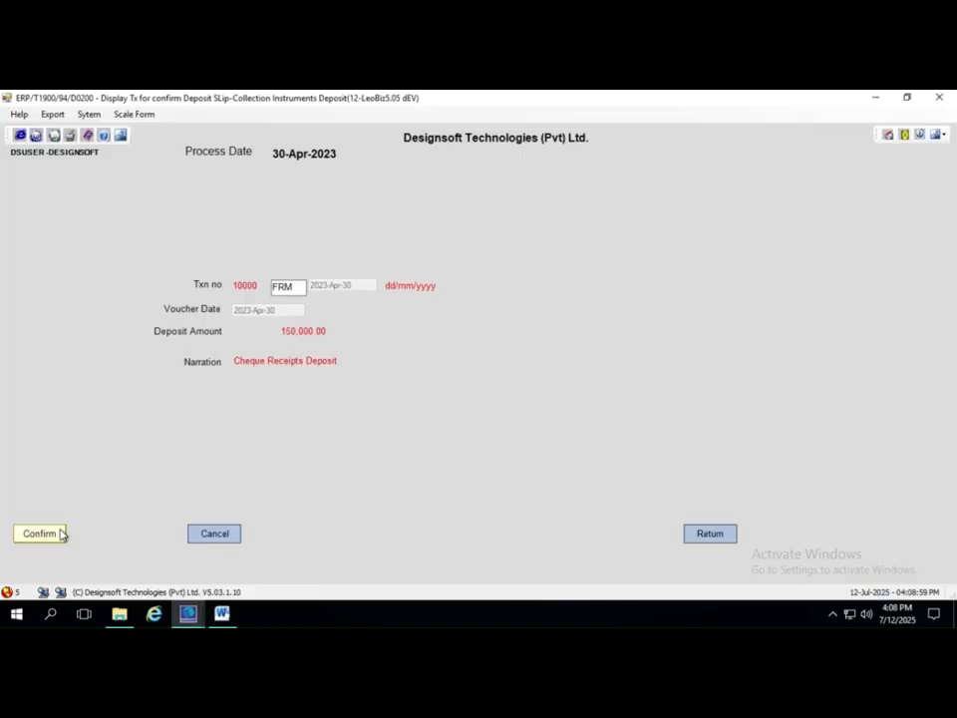
click(59, 535)
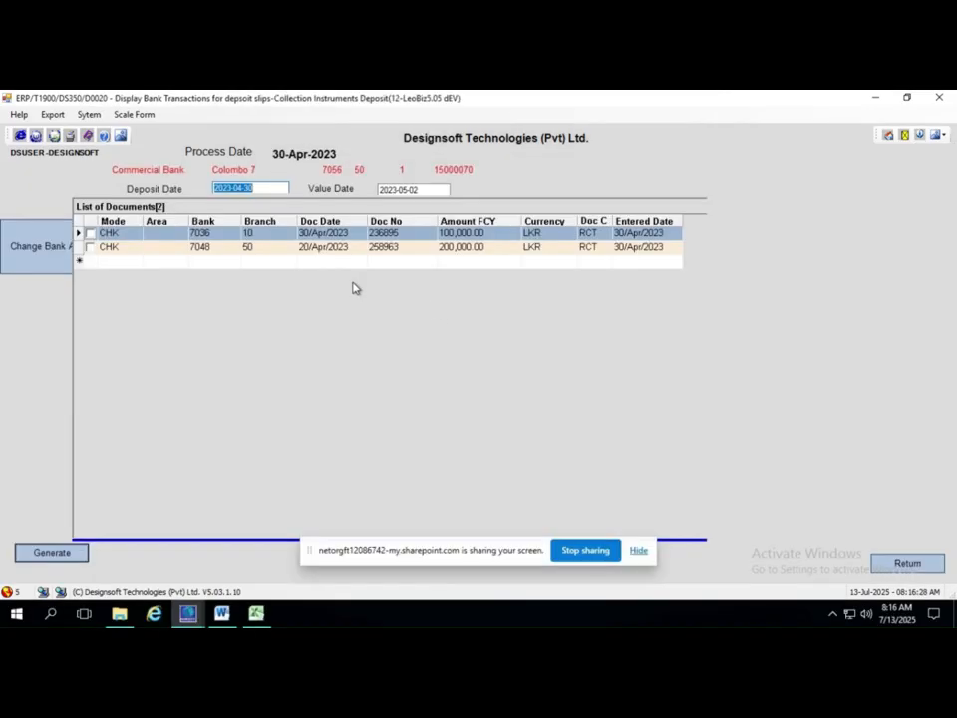
Change the deposit bank account of the 200,000 LKR cheque 258963 to account 4, Bank of Ceylon, Peliyagoda.
click(86, 252)
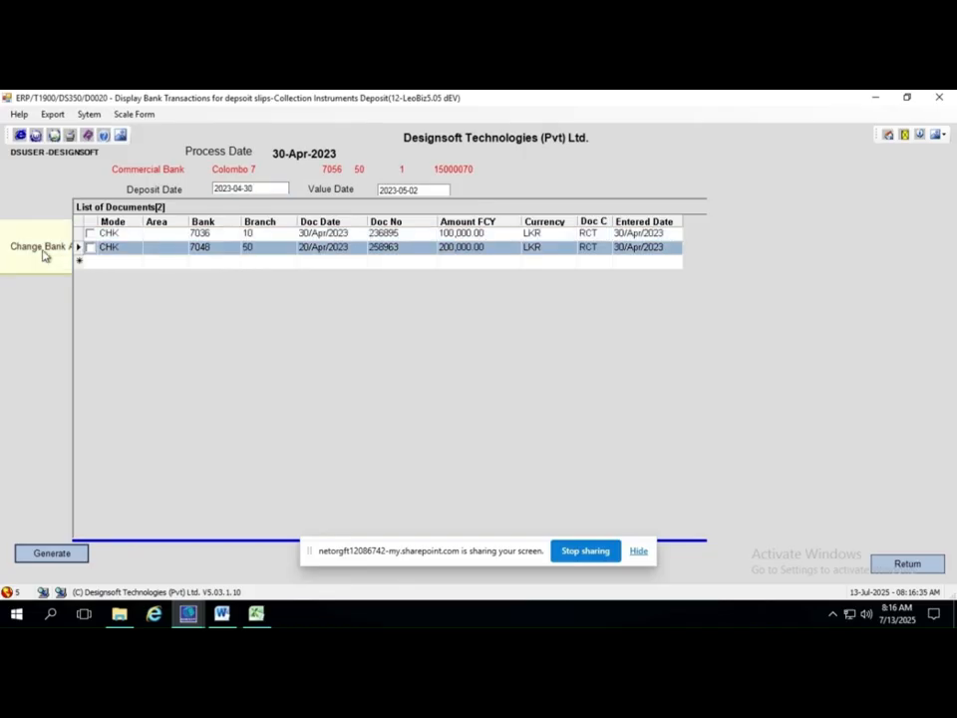
click(43, 255)
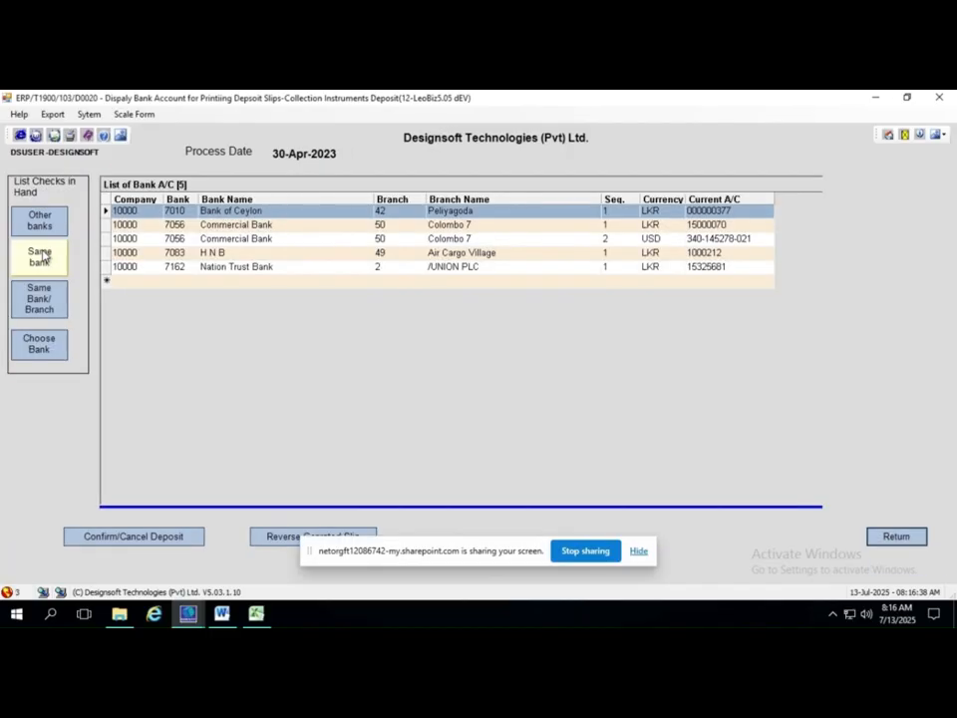
click(43, 254)
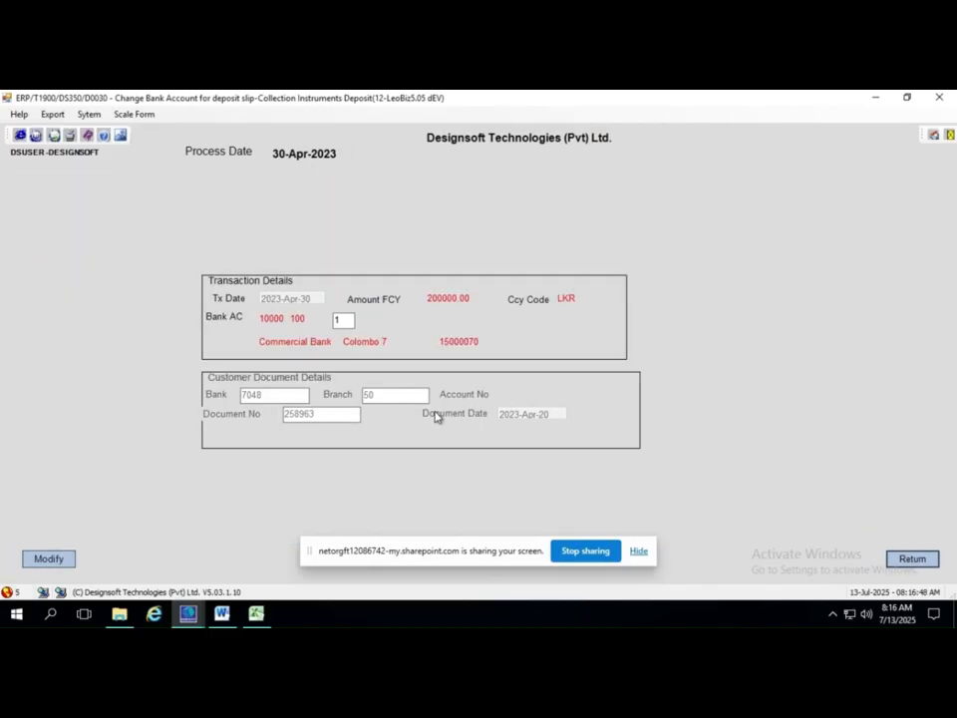
click(347, 319)
click(347, 318)
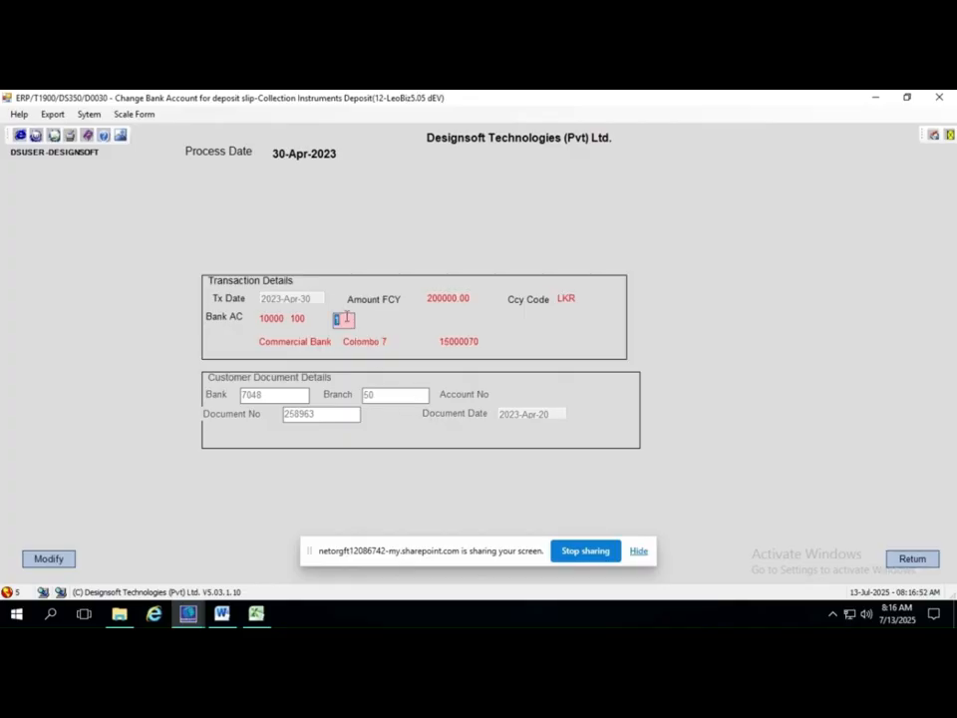
double_click(347, 318)
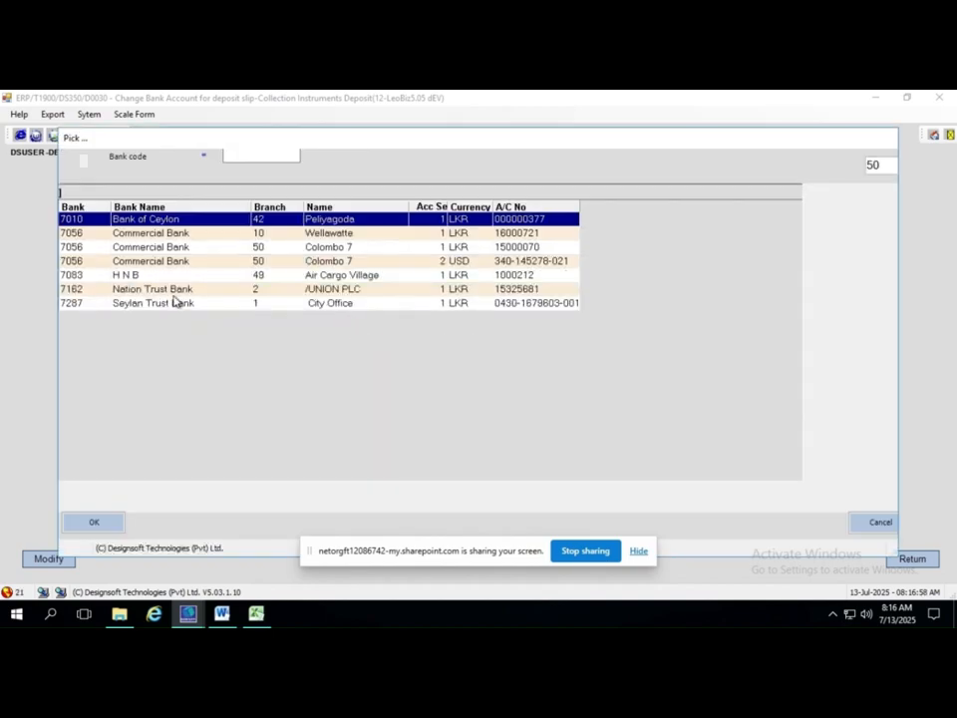
click(94, 524)
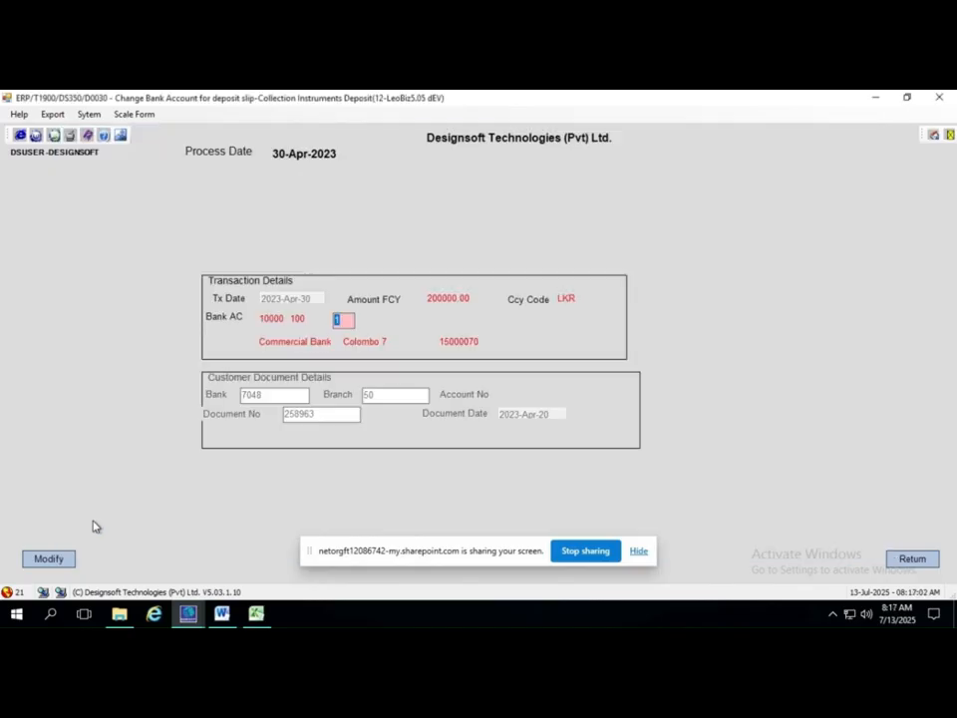
text(4)
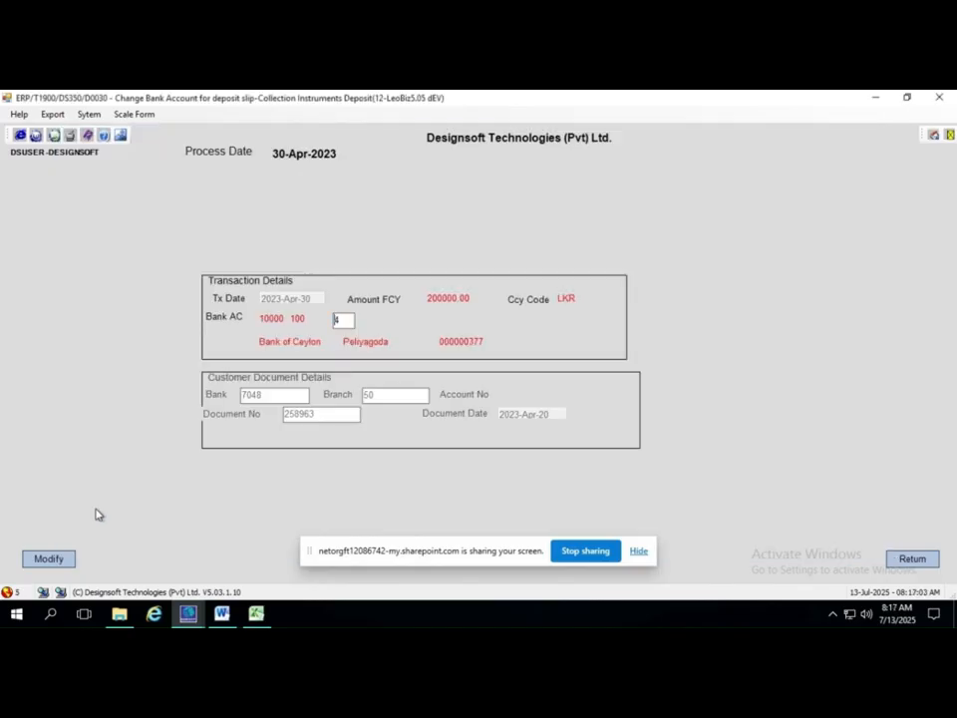
click(57, 563)
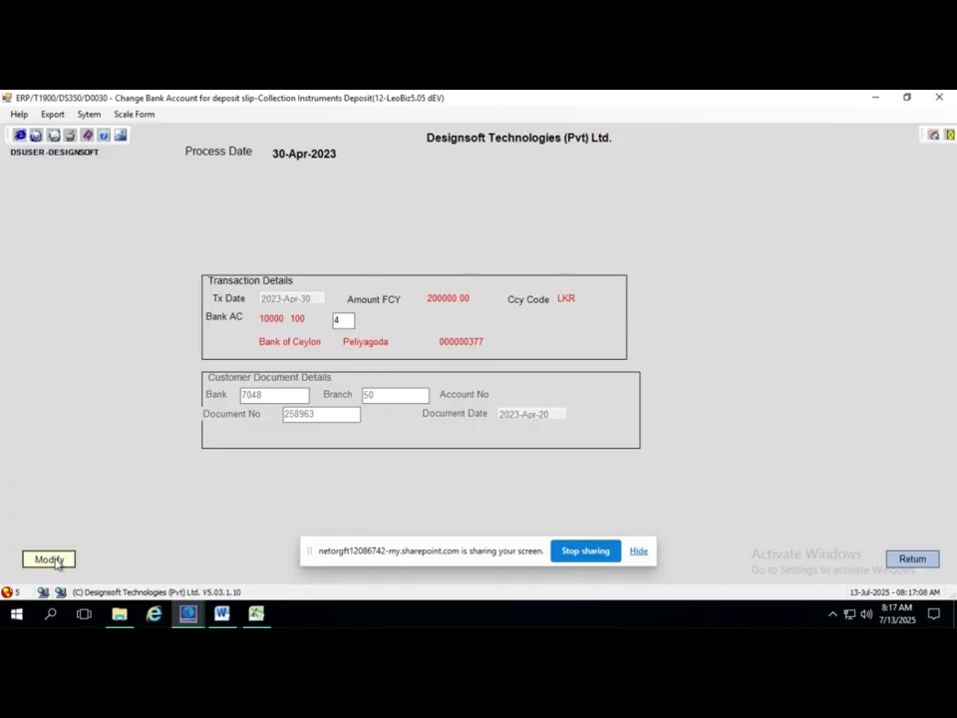
click(55, 560)
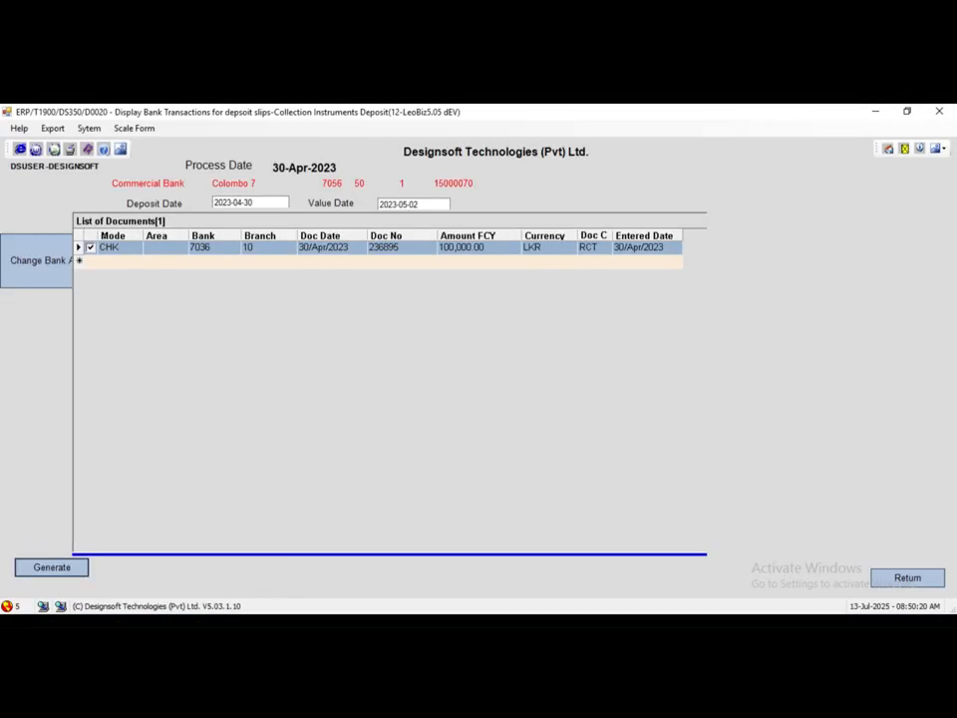